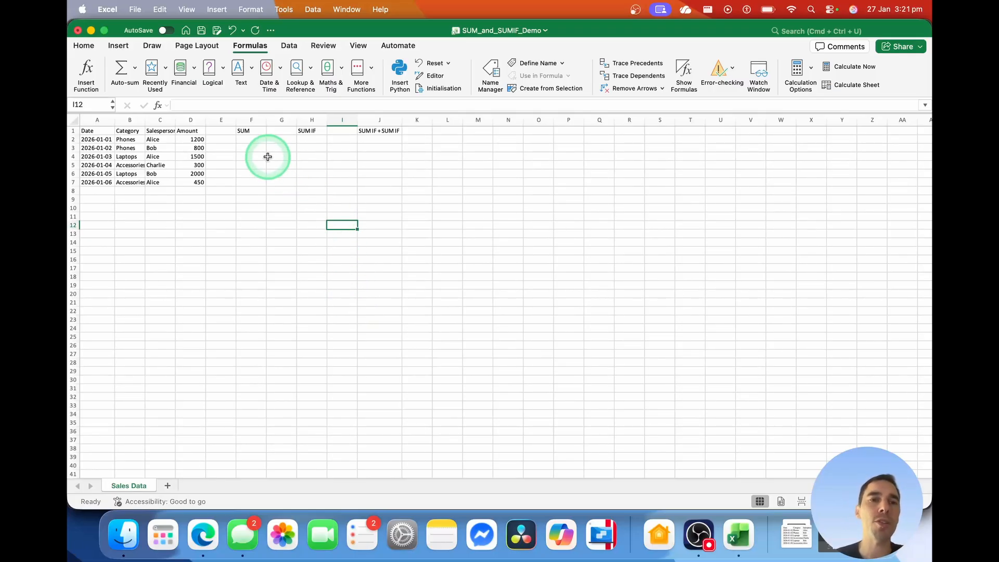
# - Total all sales amounts in cell F2 with =SUM(D2:D7) and review the finished formula
pyautogui.click(252, 139)
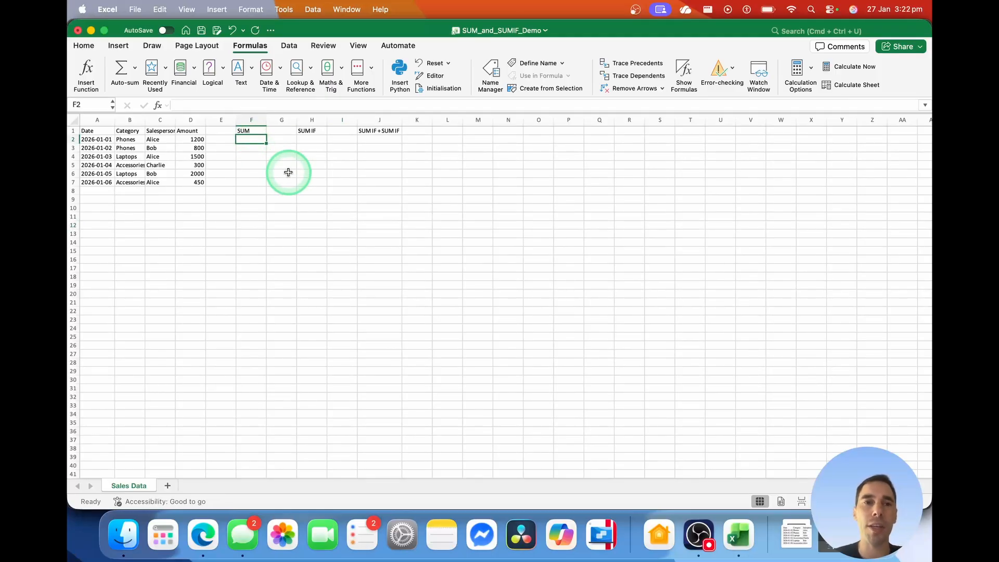
pyautogui.write('=sum')
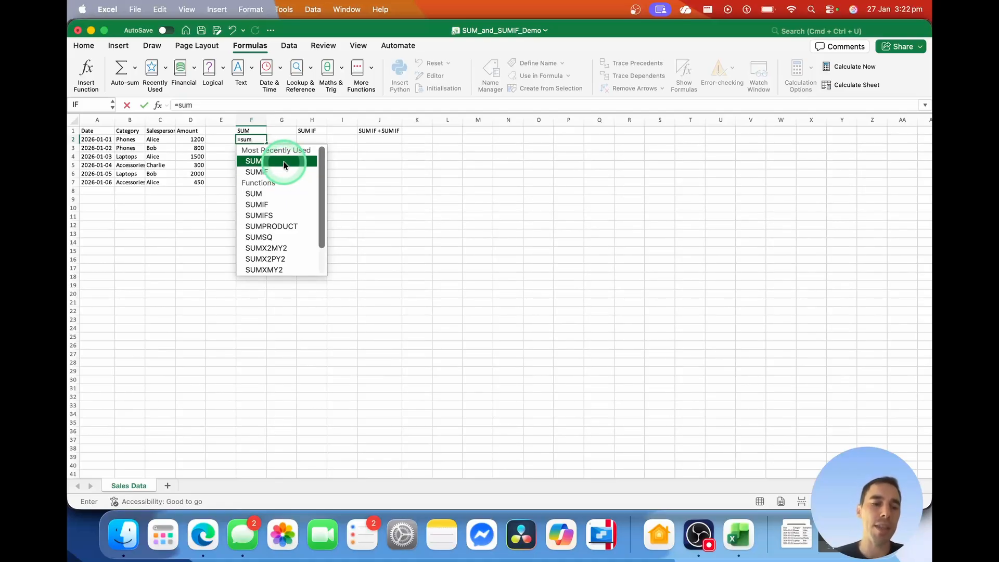
pyautogui.write('(')
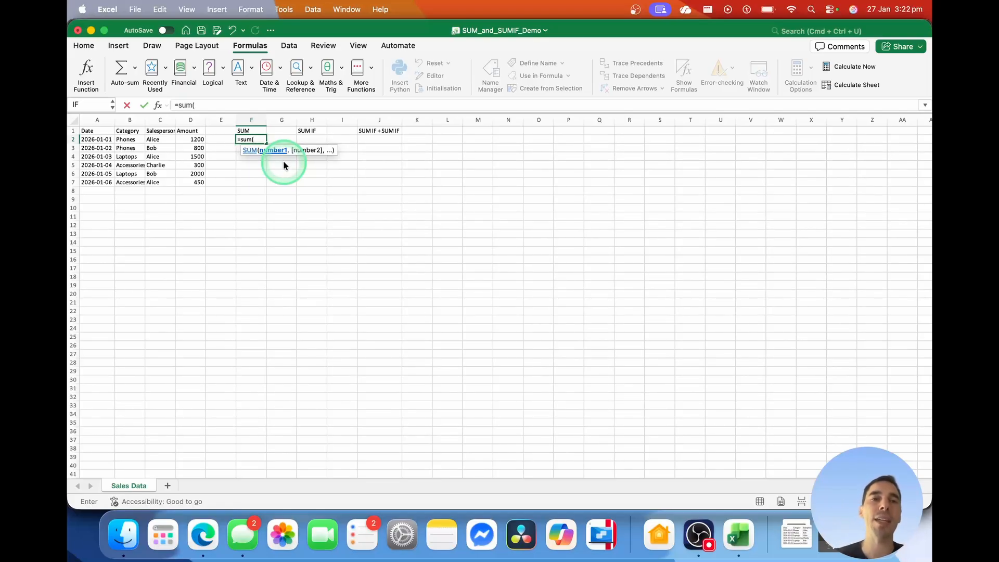
pyautogui.moveTo(198, 140); pyautogui.dragTo(199, 179)
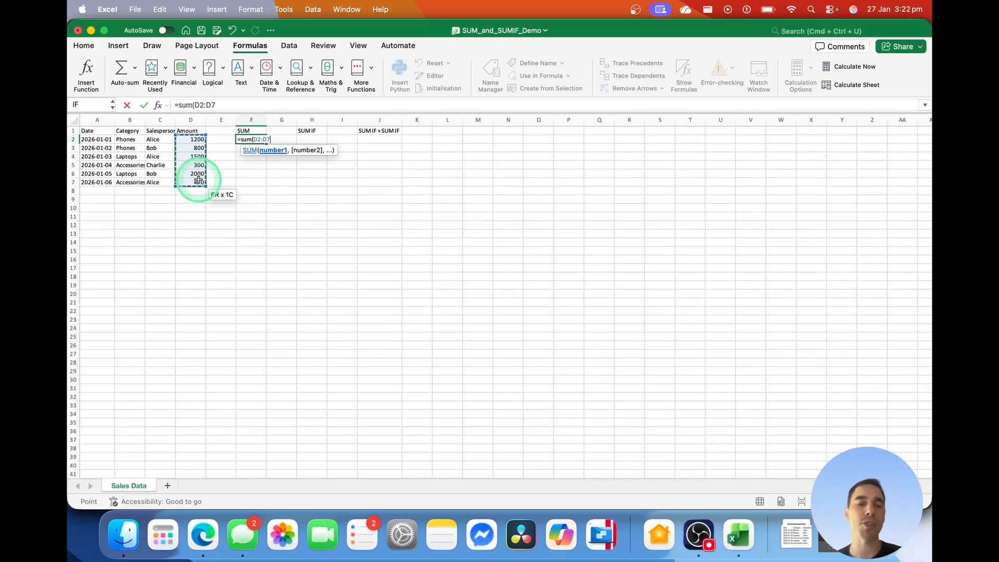
pyautogui.write(')')
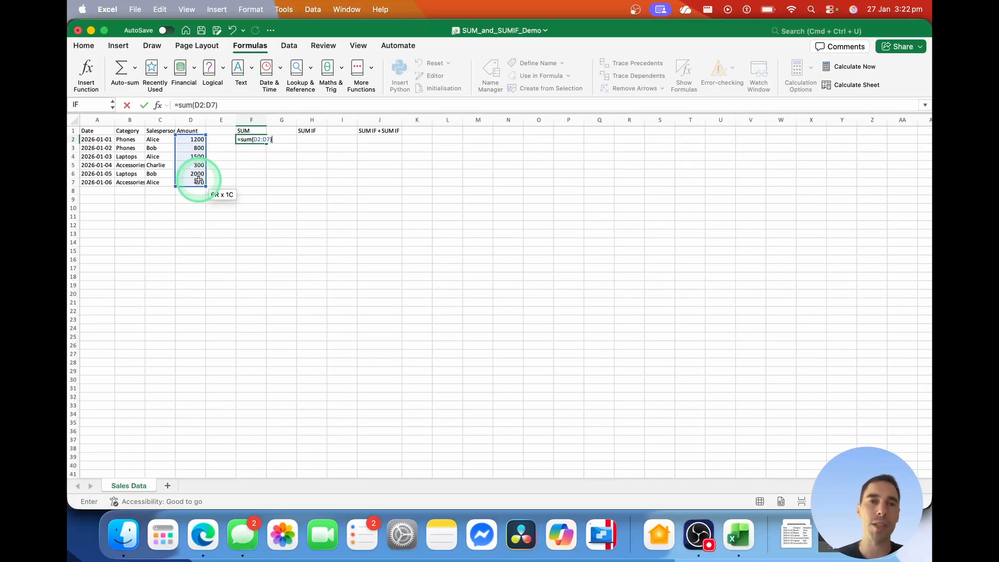
pyautogui.press('Return')
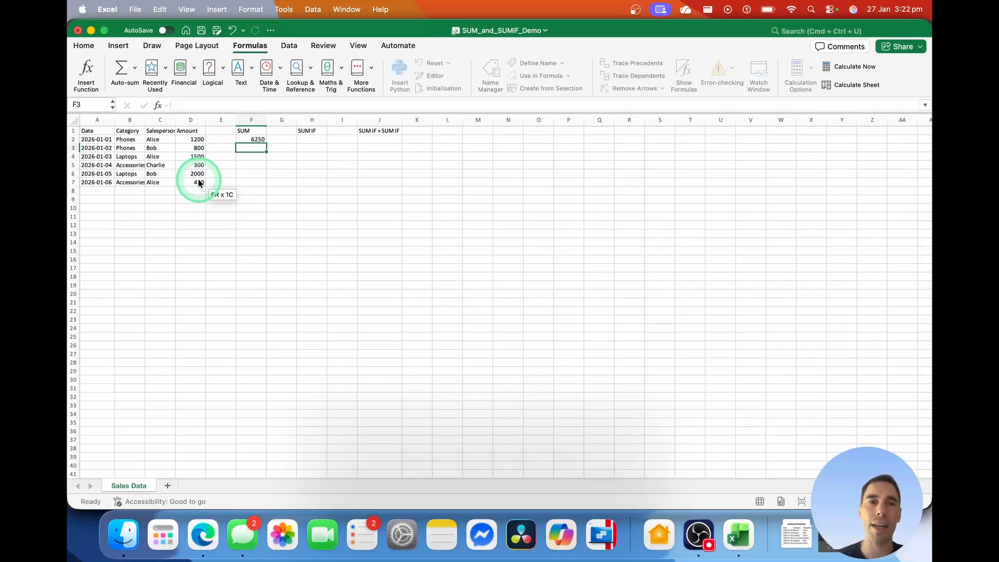
pyautogui.click(252, 139)
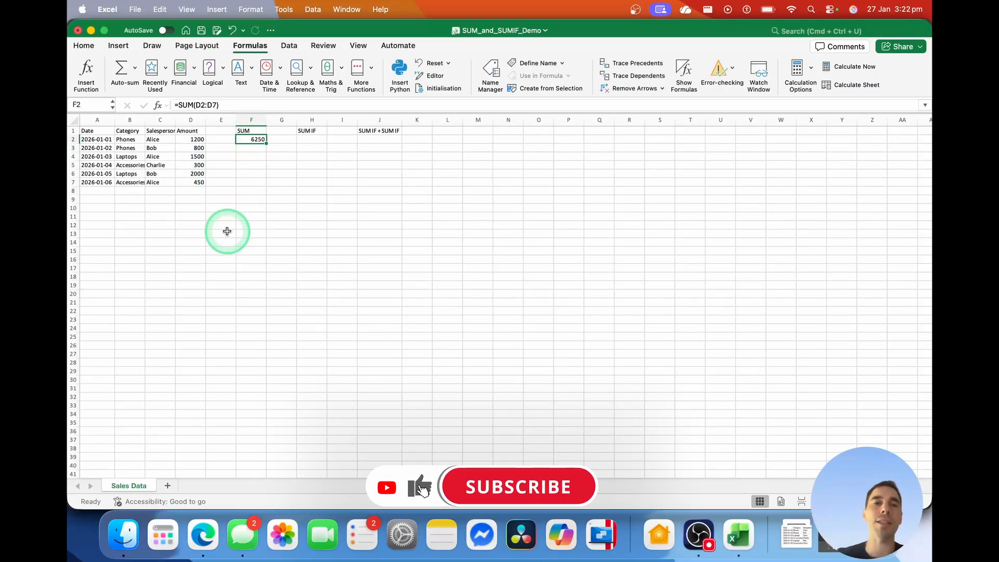
pyautogui.click(229, 106)
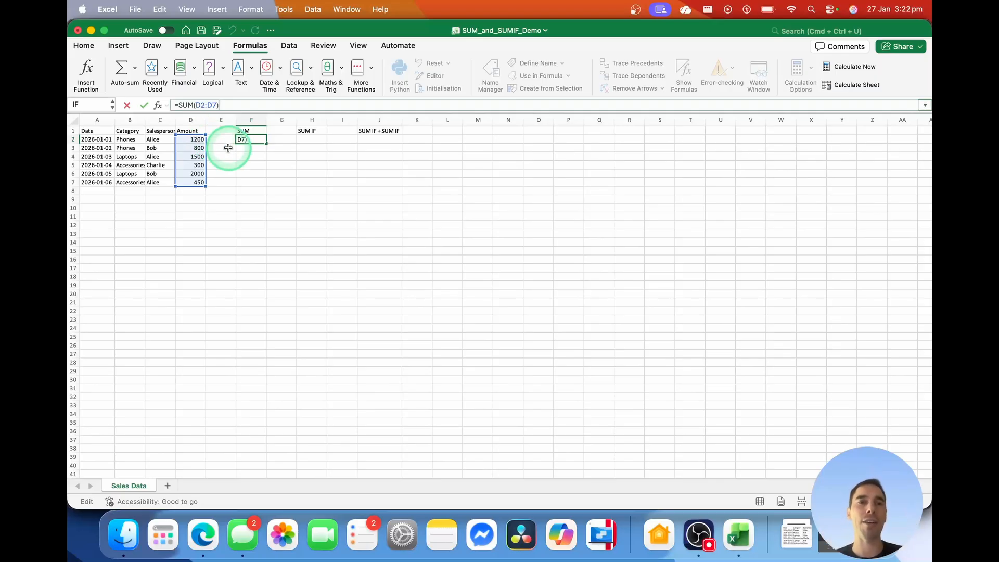
# - Add up only the individual amounts in D2, D4 and D7 in cell F4 with a SUM formula
pyautogui.click(252, 156)
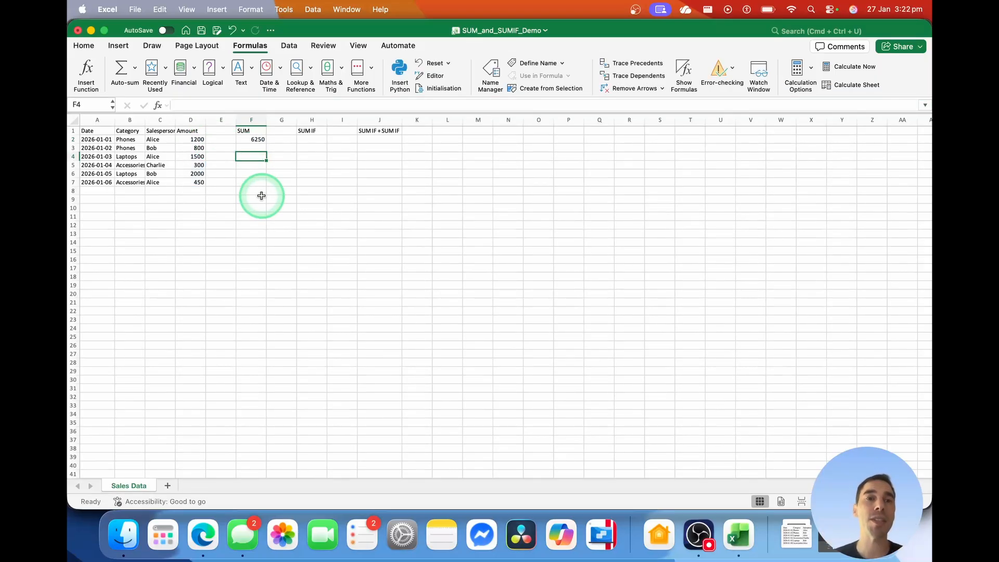
pyautogui.write('=')
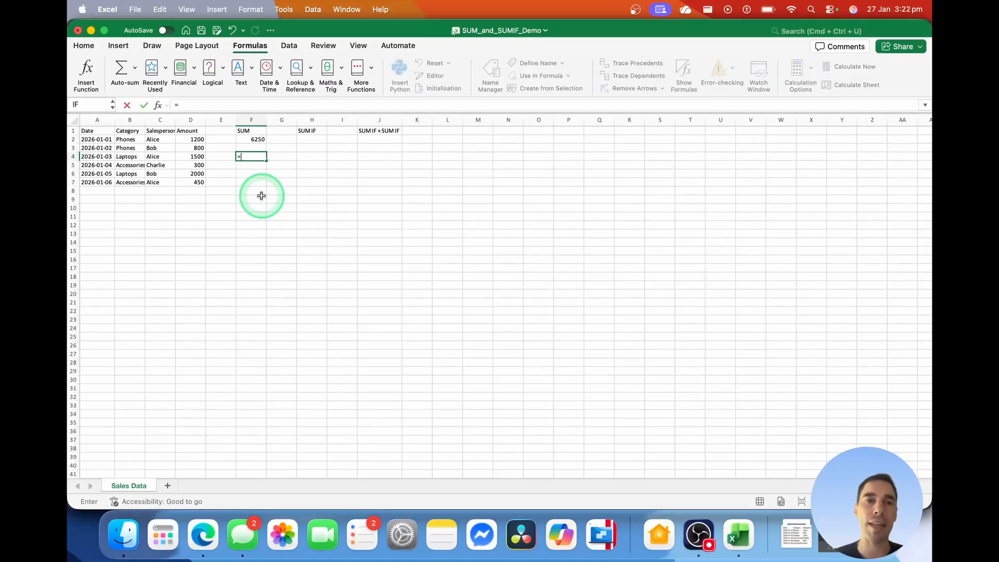
pyautogui.write('sum')
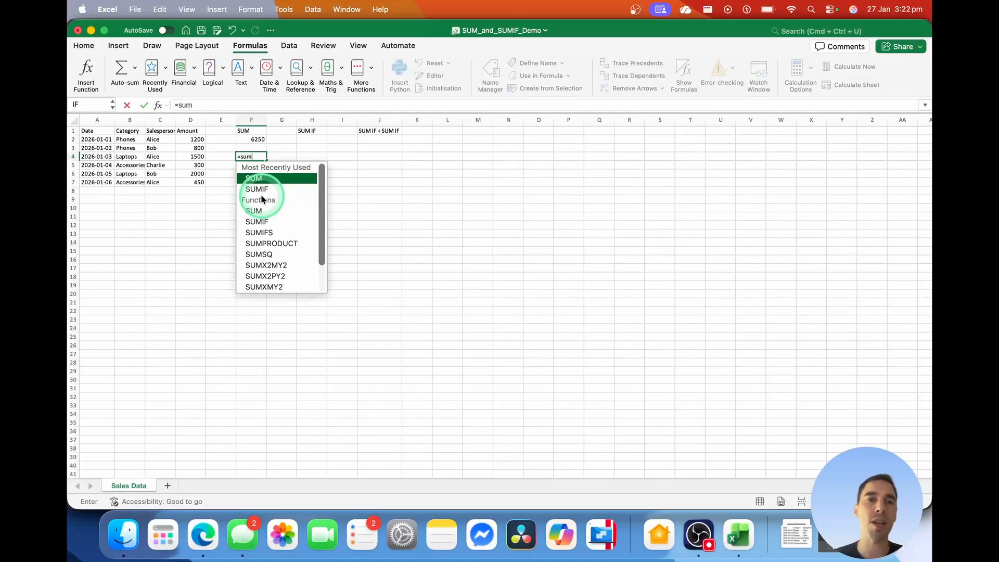
pyautogui.write('(')
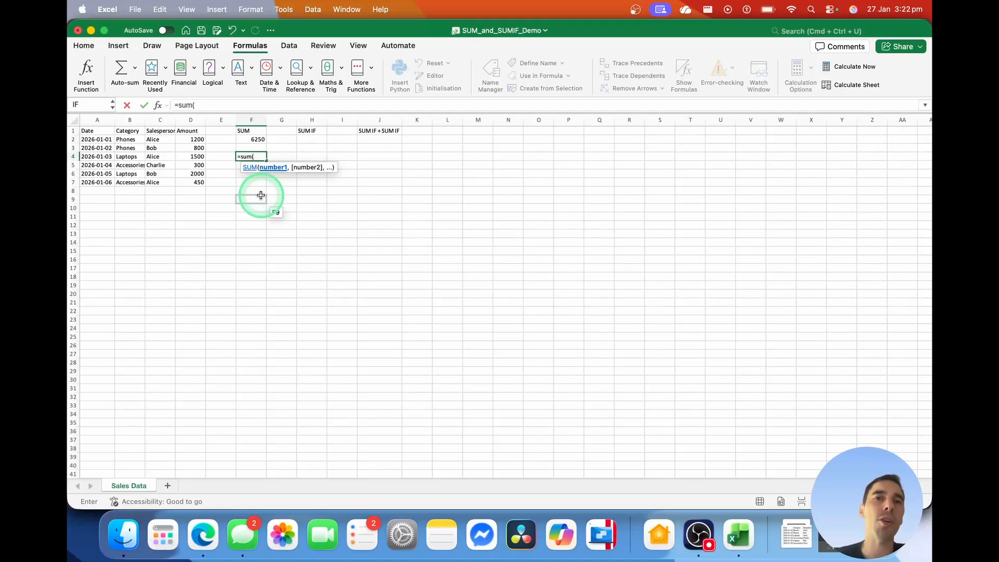
pyautogui.click(198, 139)
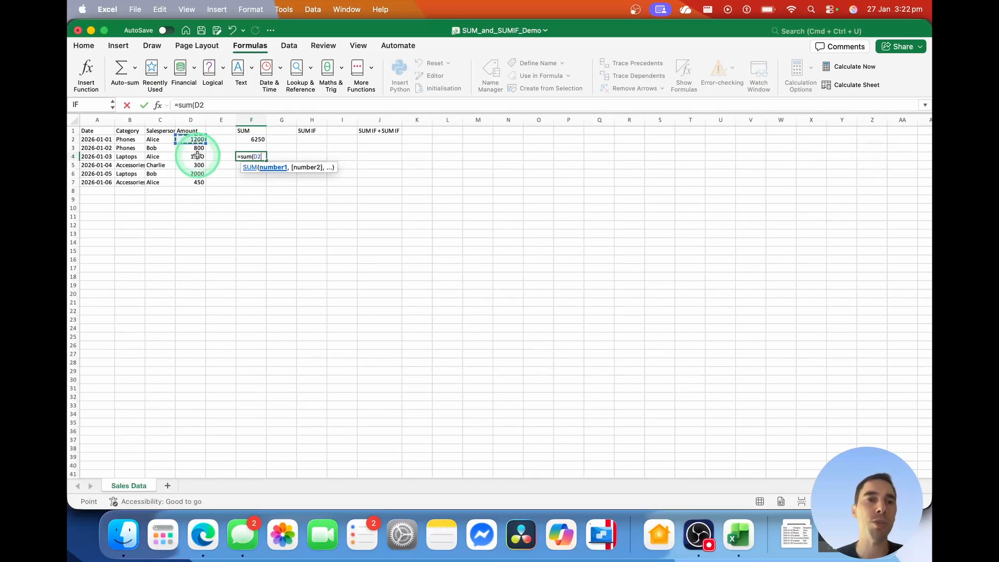
pyautogui.keyDown('super'); pyautogui.click(197, 156); pyautogui.keyUp('super')
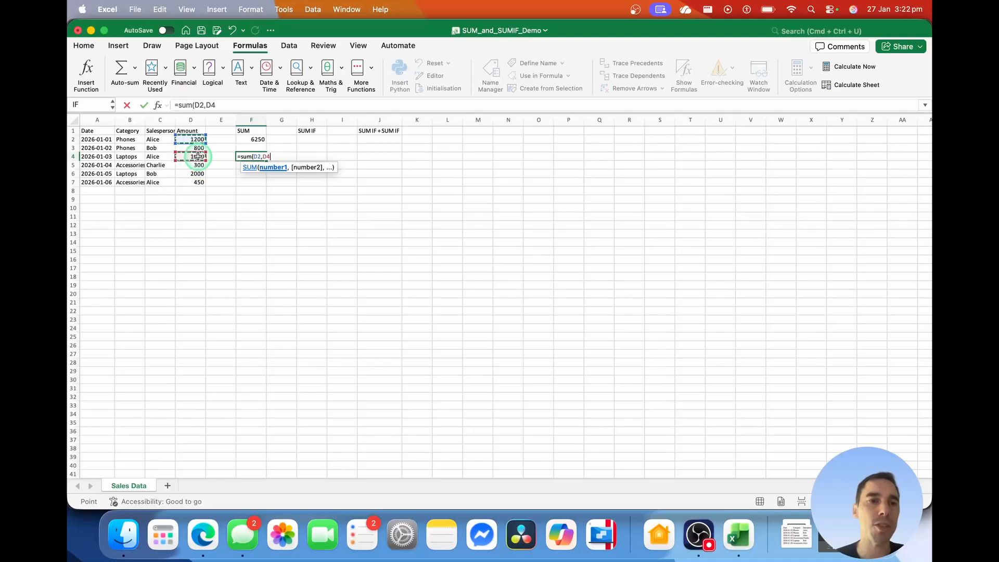
pyautogui.keyDown('super'); pyautogui.click(196, 182); pyautogui.keyUp('super')
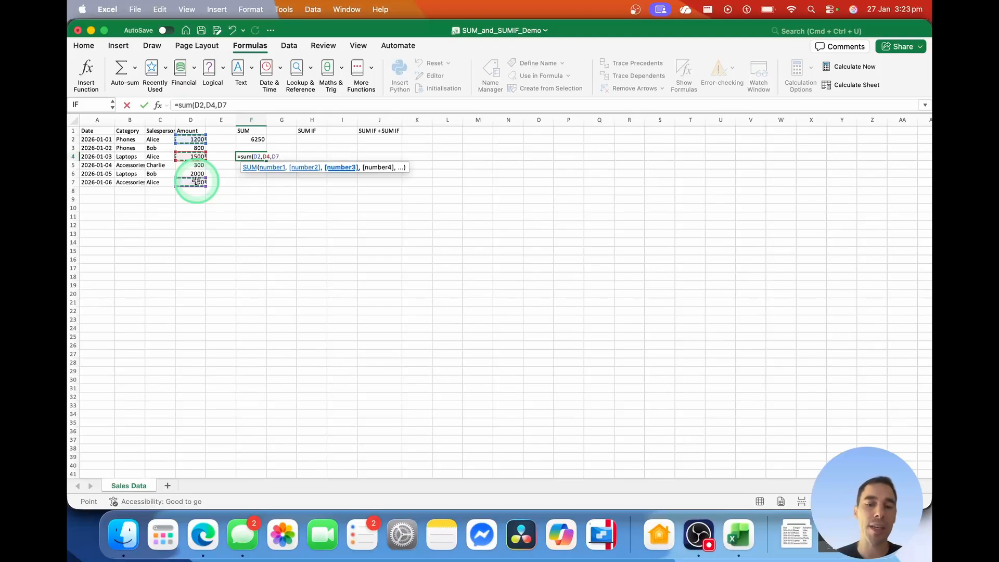
pyautogui.write(')')
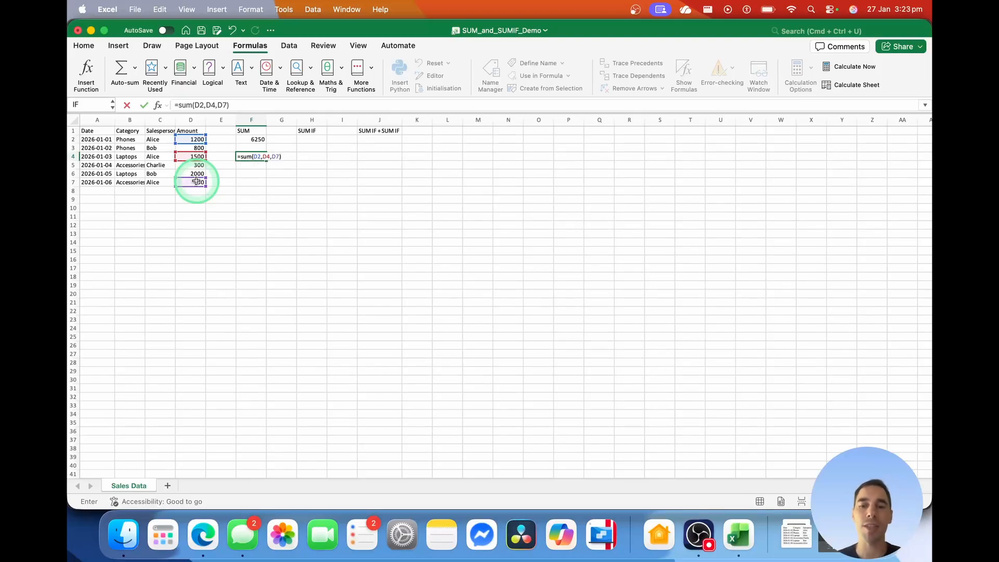
pyautogui.press('Return')
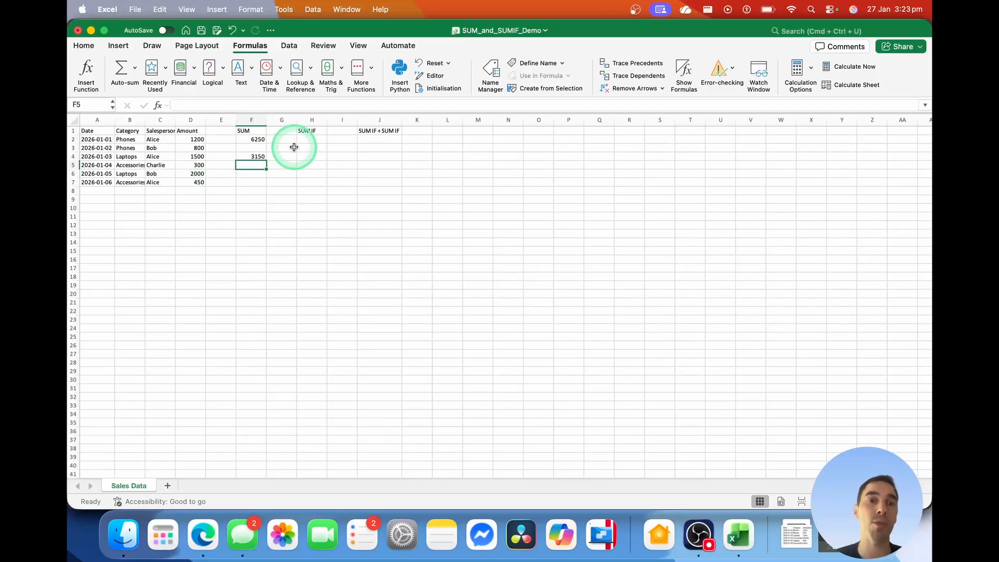
# - In cell H2, use SUMIF to total D2:D7 where the salesperson range C2:C7 matches the quoted salesperson name from C2
pyautogui.click(311, 140)
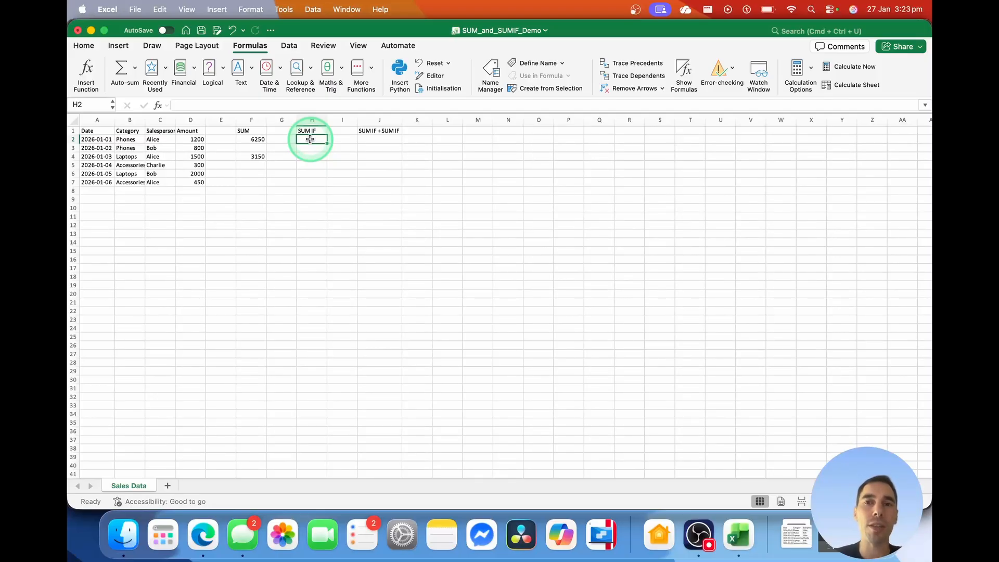
pyautogui.write('=')
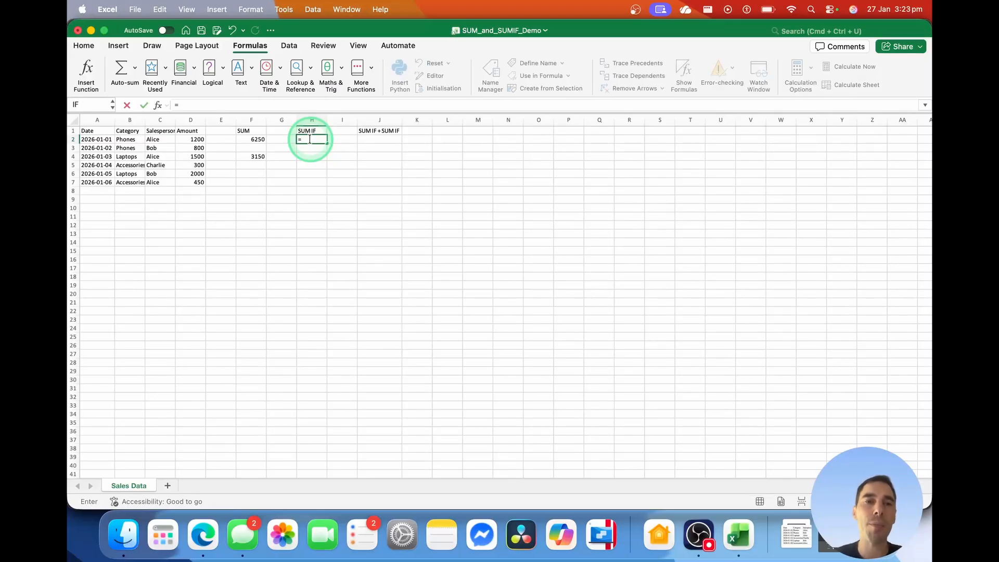
pyautogui.write('sumif')
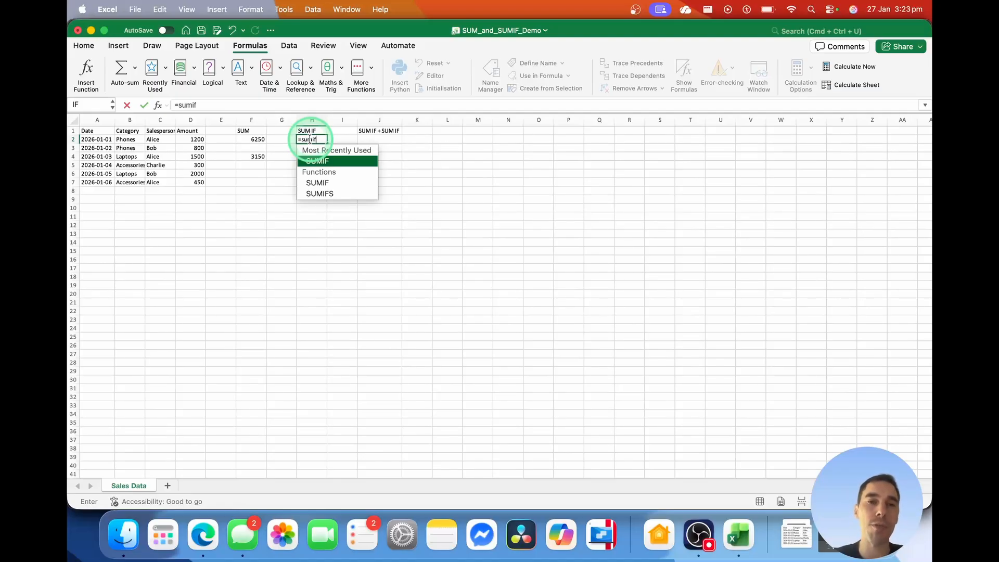
pyautogui.write('(')
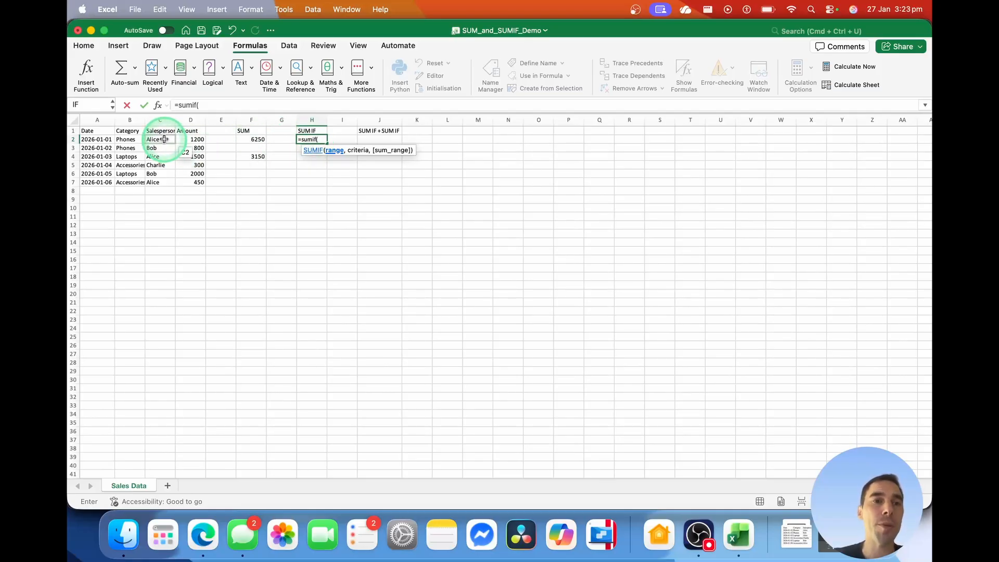
pyautogui.moveTo(164, 139); pyautogui.dragTo(160, 180)
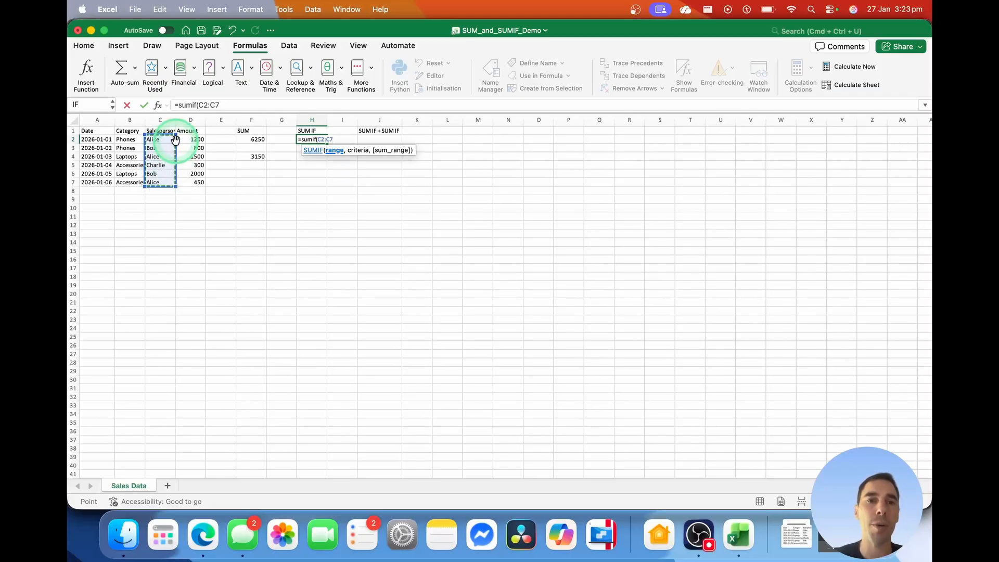
pyautogui.write(',')
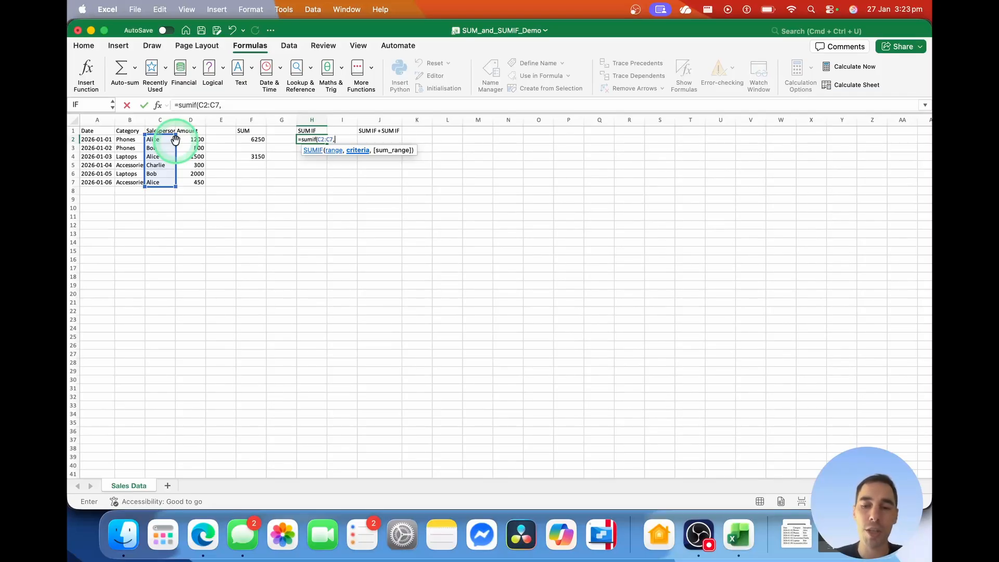
pyautogui.write('"')
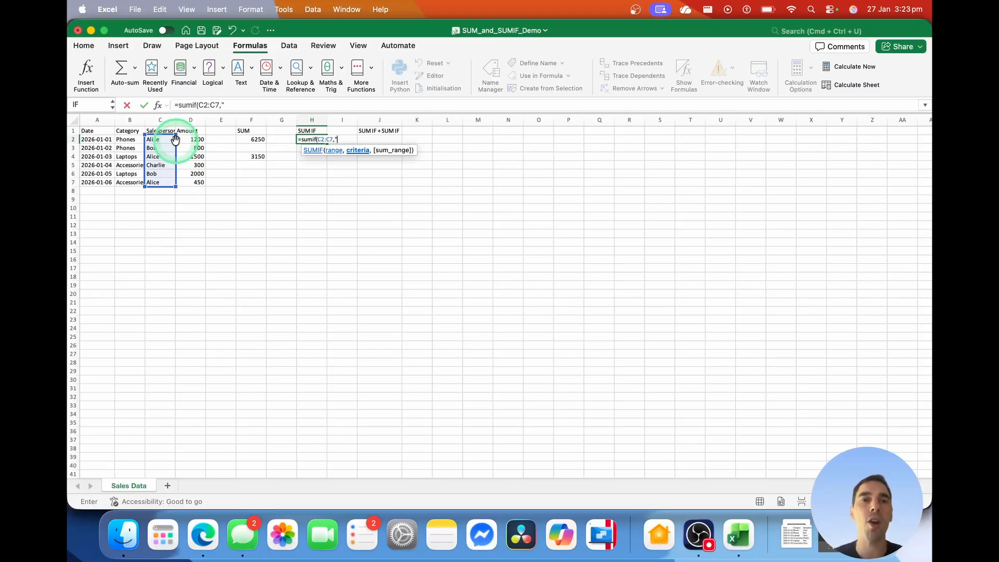
pyautogui.write('Alice')
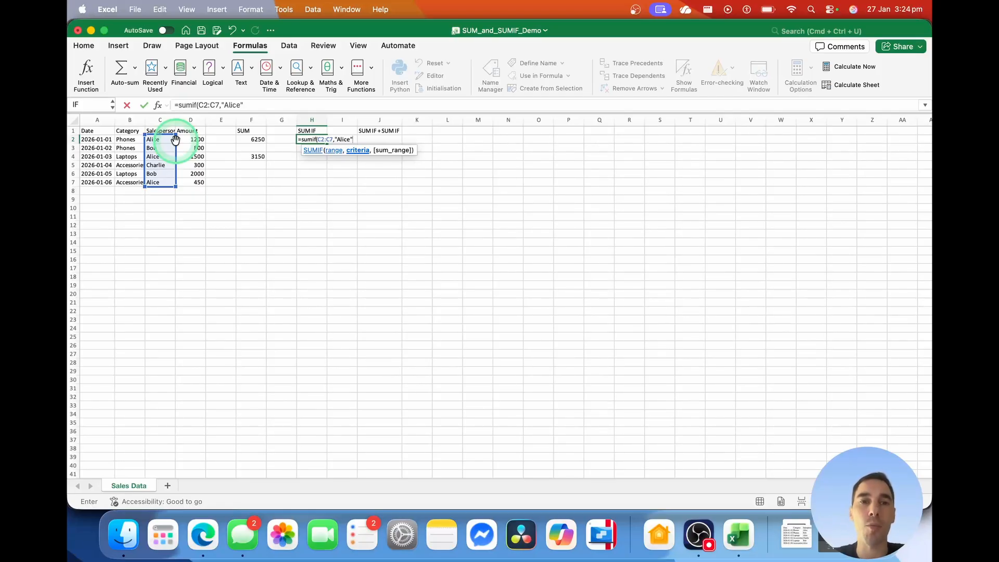
pyautogui.write(',')
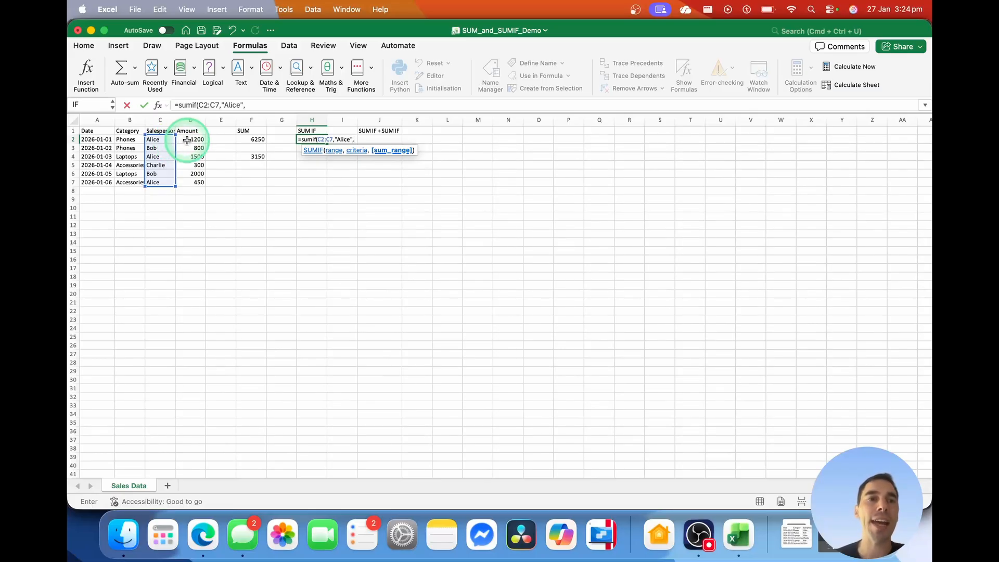
pyautogui.moveTo(191, 139); pyautogui.dragTo(189, 178)
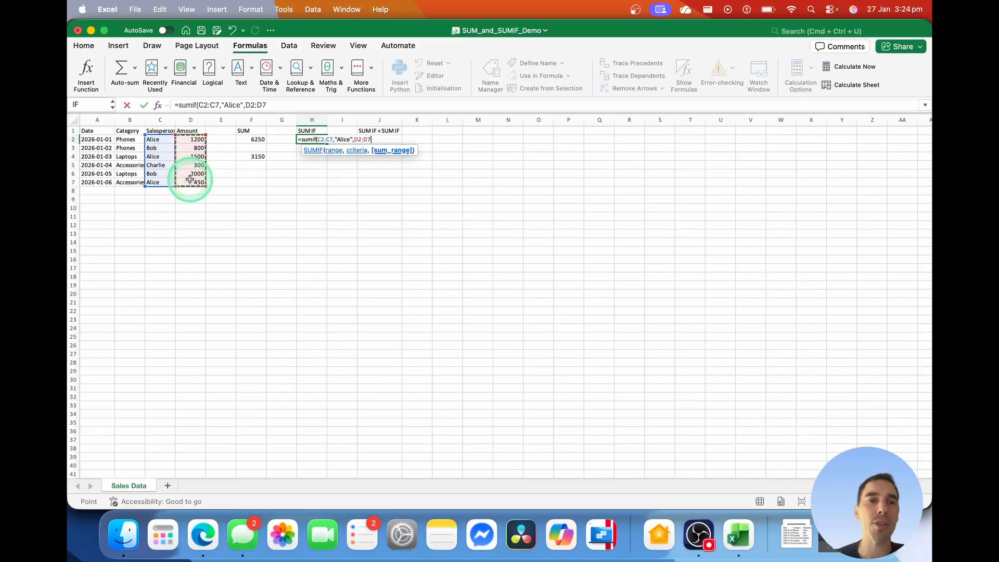
pyautogui.write(')')
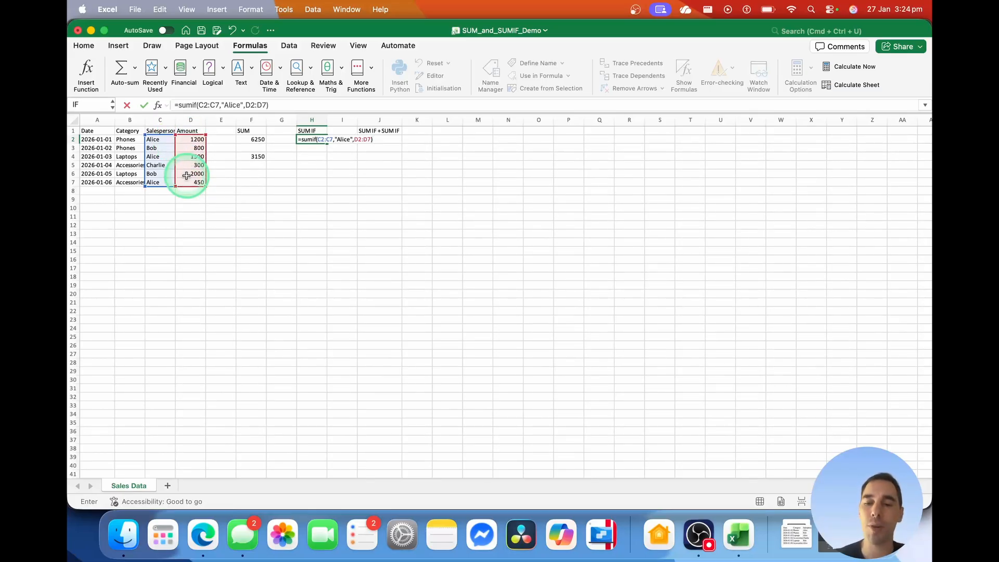
pyautogui.press('Return')
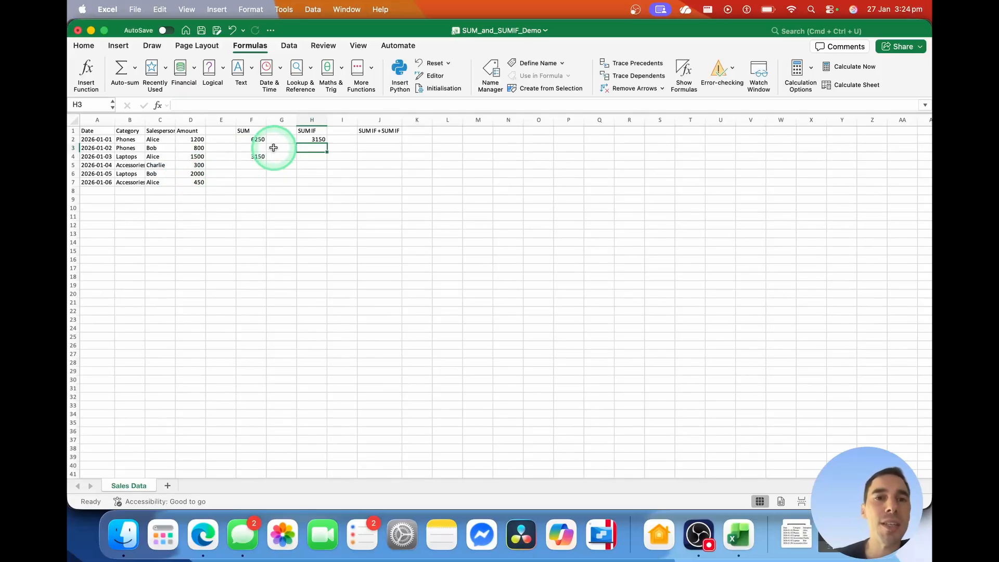
pyautogui.click(313, 139)
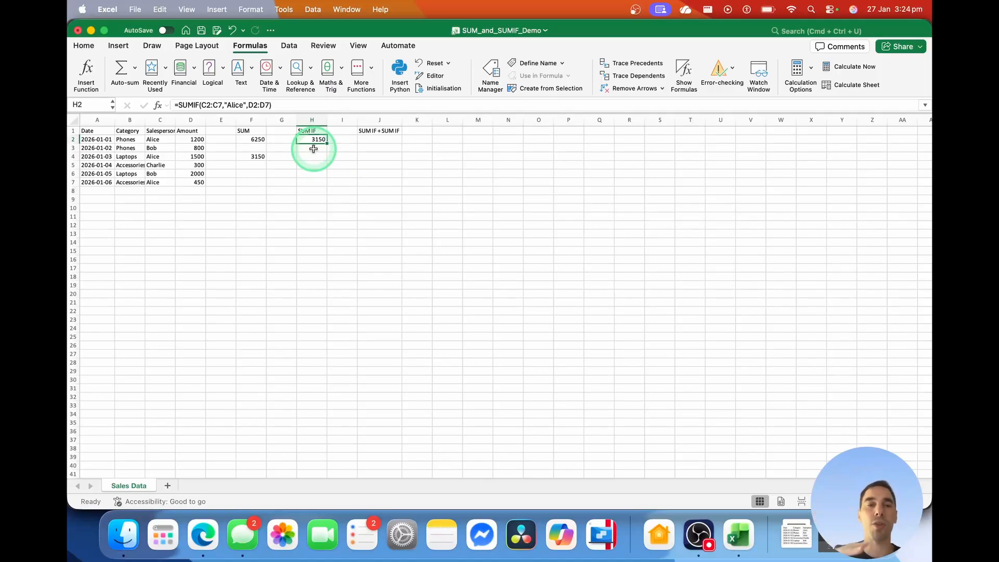
# - Begin a formula in J2 with a SUMIF totalling D2:D7 where the salesperson range C2:C7 matches the name from C2
pyautogui.click(384, 140)
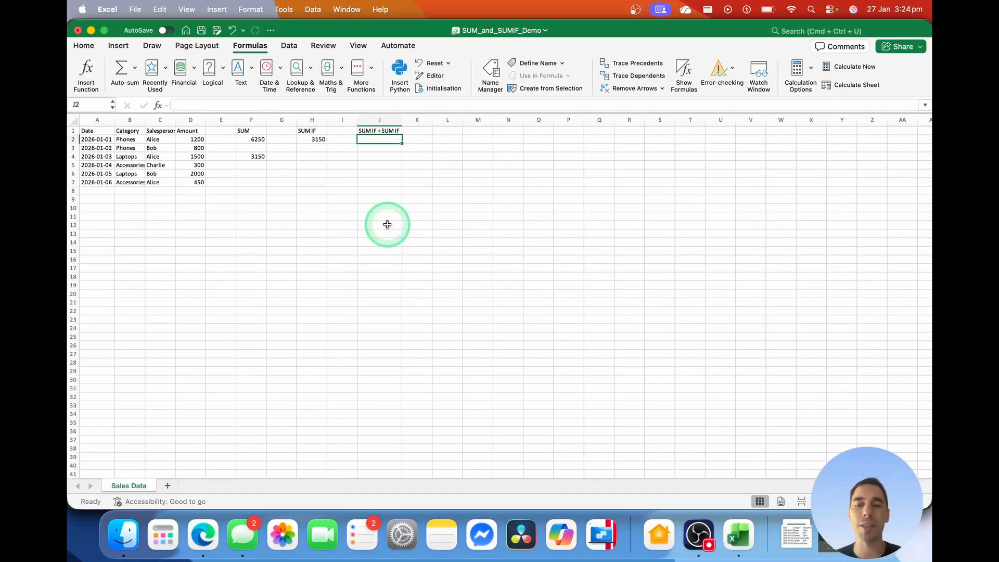
pyautogui.write('=')
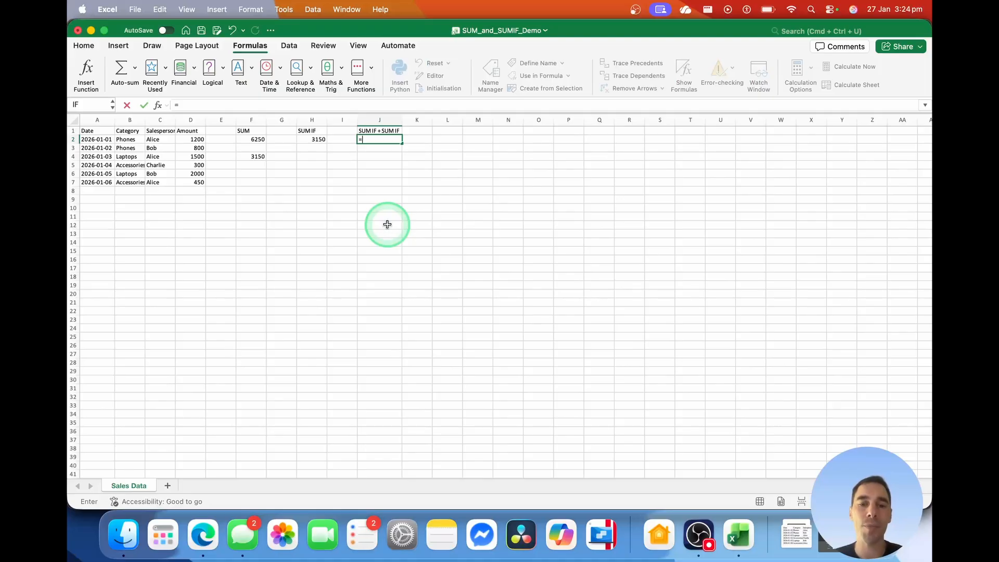
pyautogui.write('sumif')
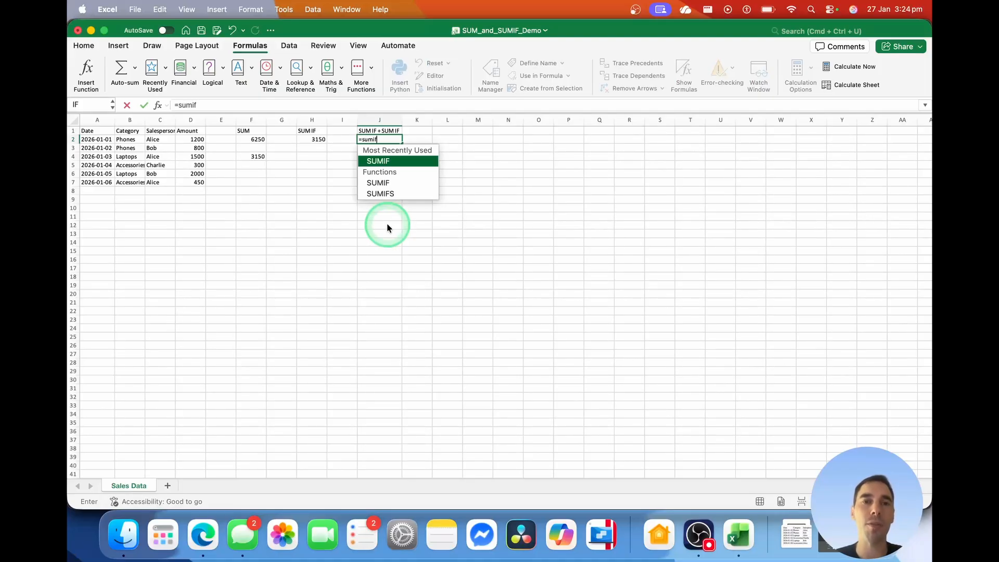
pyautogui.write('(')
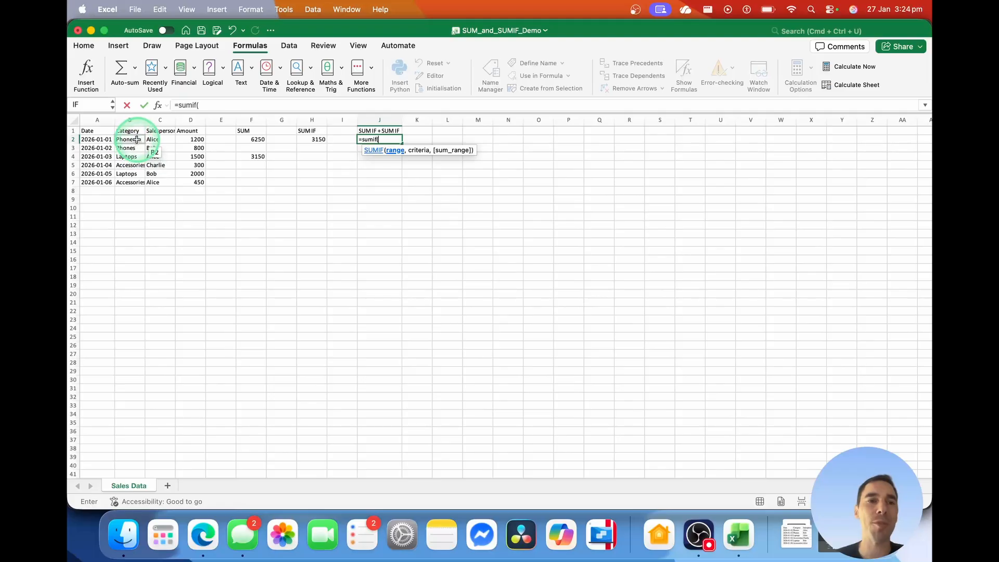
pyautogui.moveTo(156, 139); pyautogui.dragTo(163, 181)
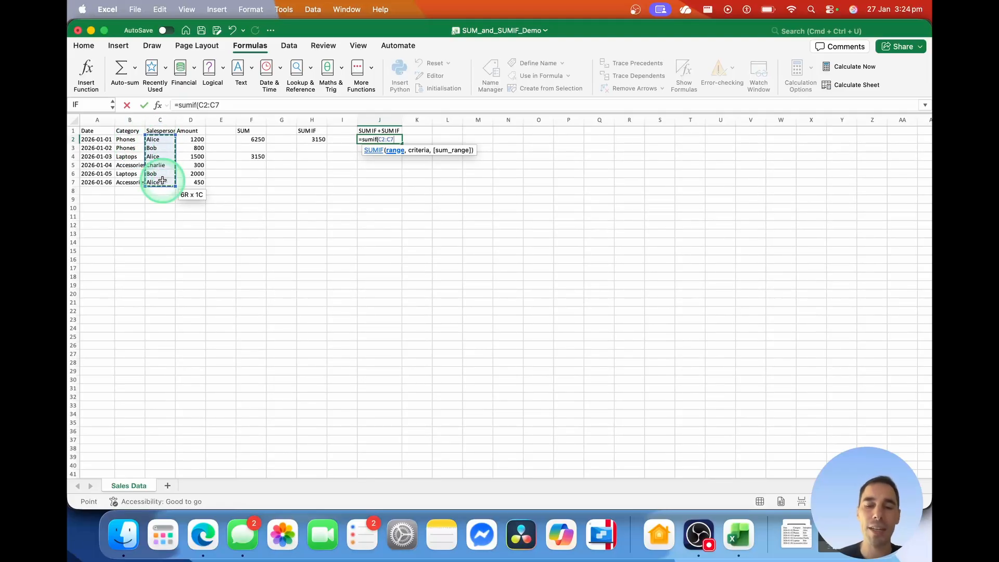
pyautogui.write(',"')
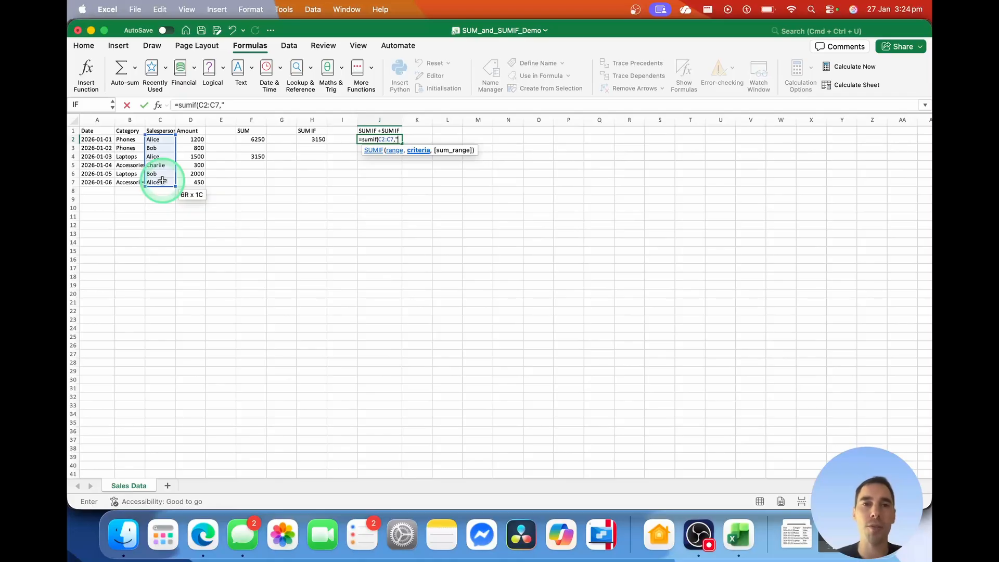
pyautogui.write('alice')
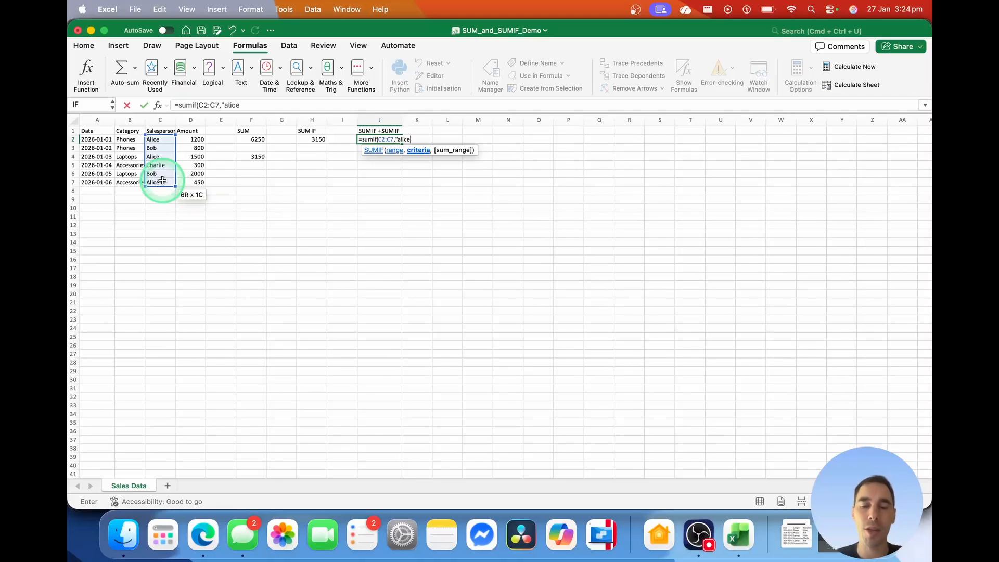
pyautogui.write(',')
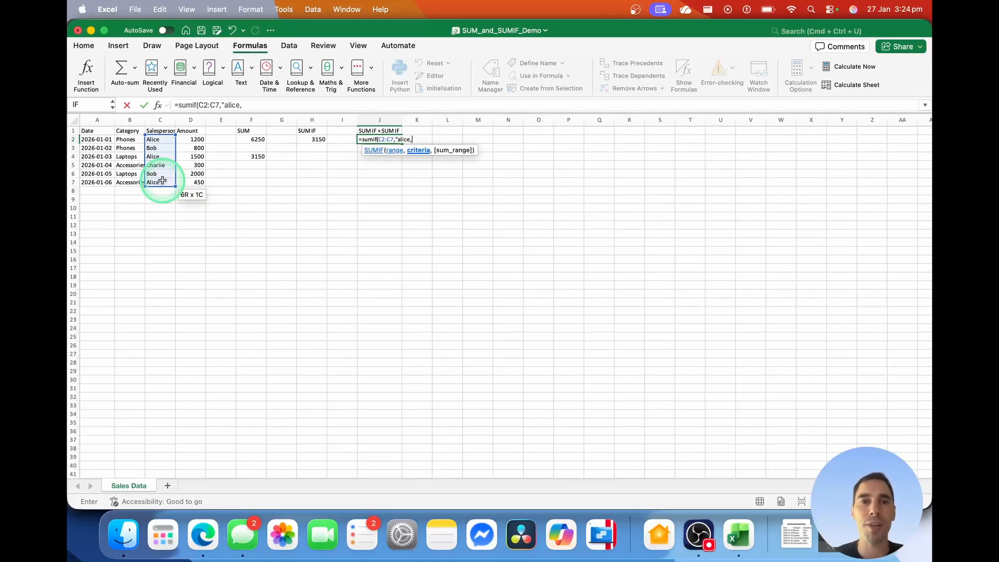
pyautogui.moveTo(192, 139); pyautogui.dragTo(192, 180)
pyautogui.write(')')
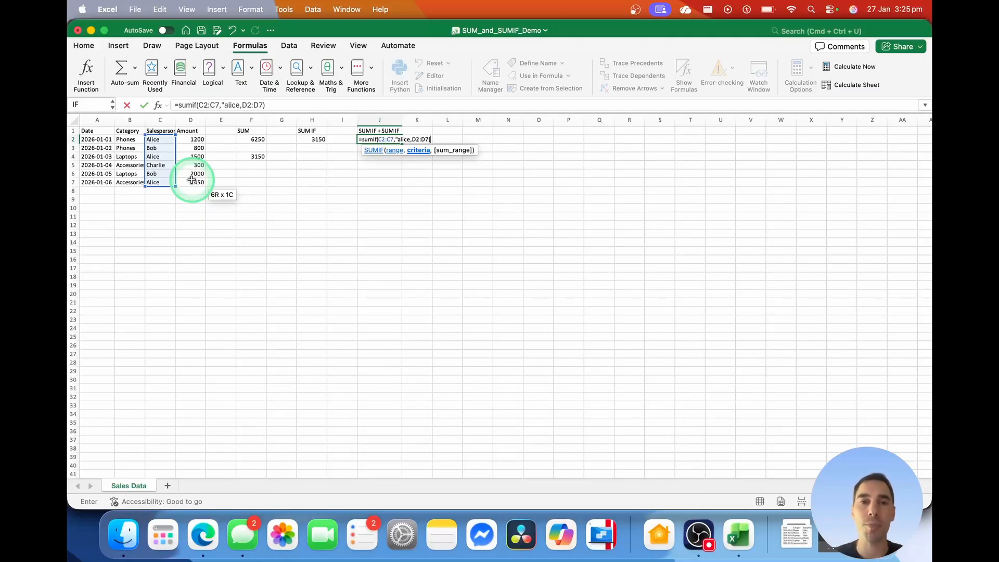
# - Add a second SUMIF over C2:C7 and D2:D7 for the salesperson name from C3, and enter the formula with the suggested correction
pyautogui.write('+sumif(')
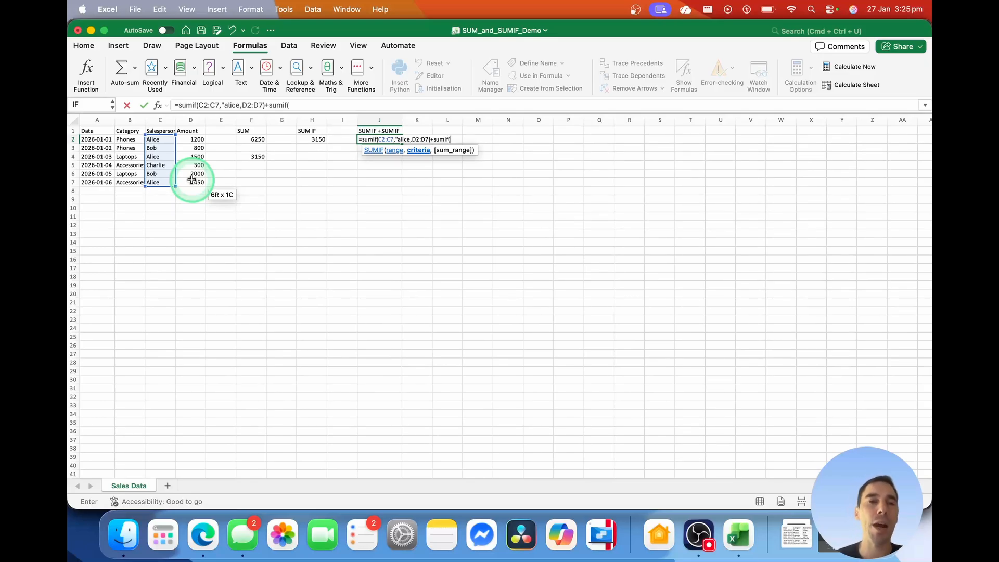
pyautogui.moveTo(160, 140); pyautogui.dragTo(161, 182)
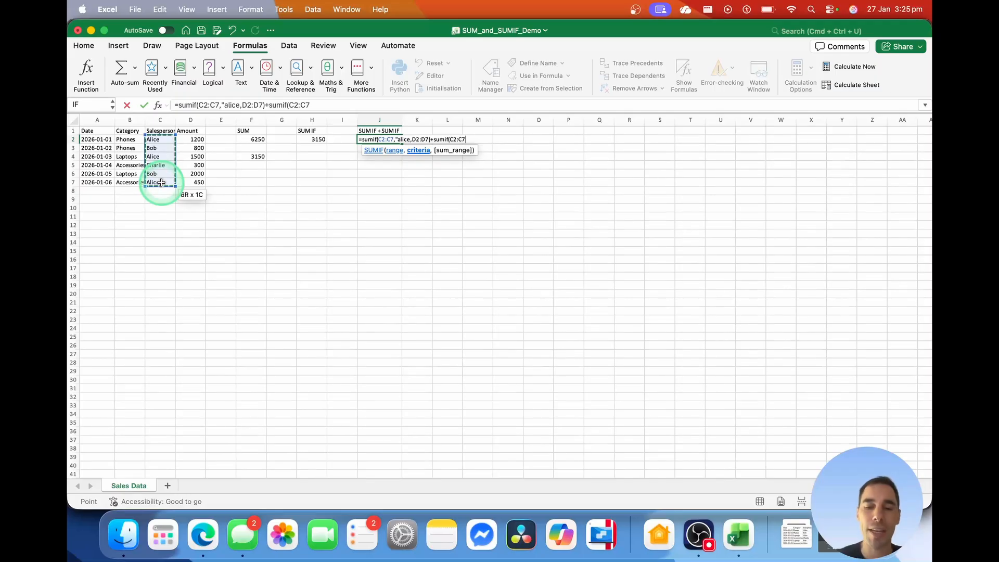
pyautogui.write(',')
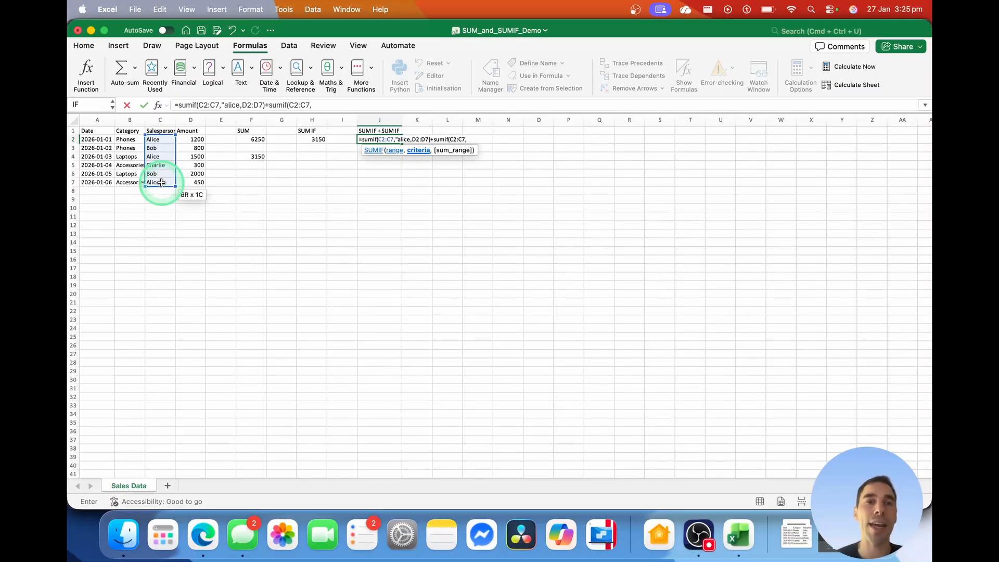
pyautogui.write('"Bob')
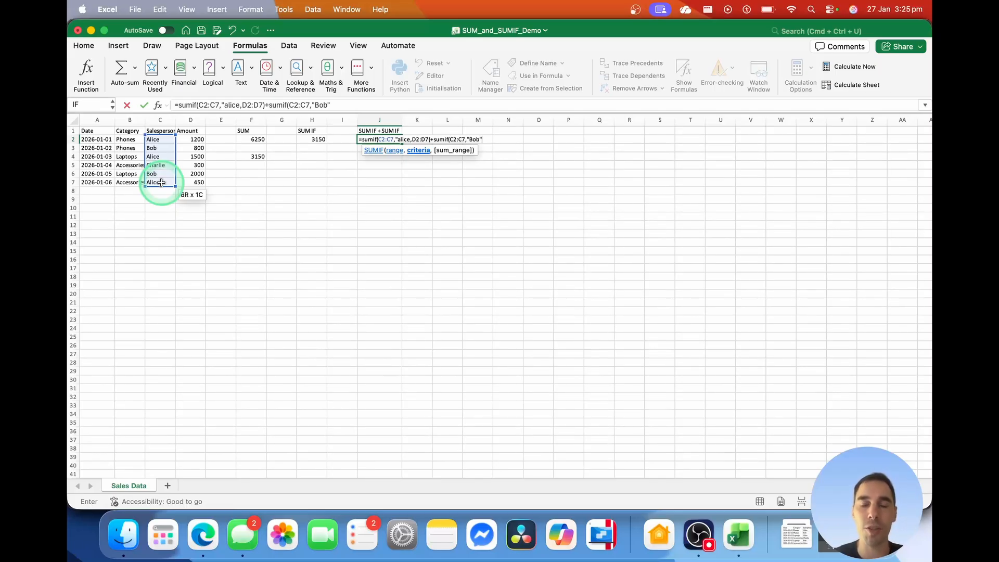
pyautogui.write('",')
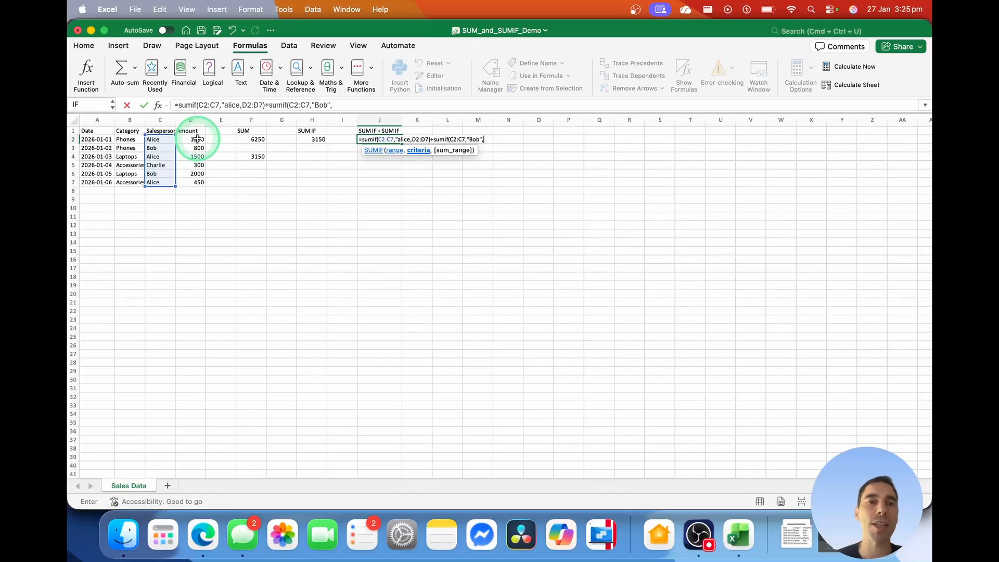
pyautogui.moveTo(197, 138); pyautogui.dragTo(195, 179)
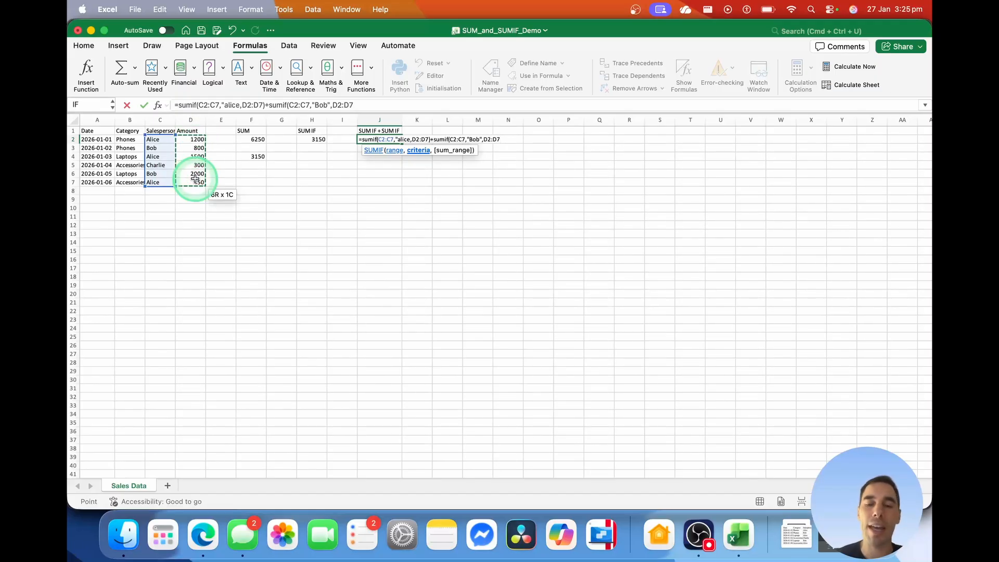
pyautogui.write(')')
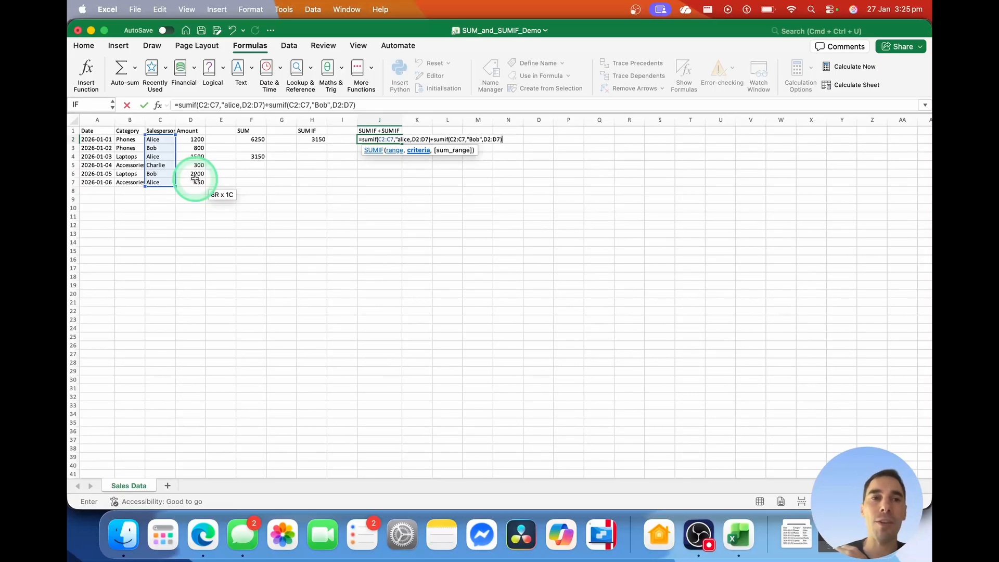
pyautogui.press('Return')
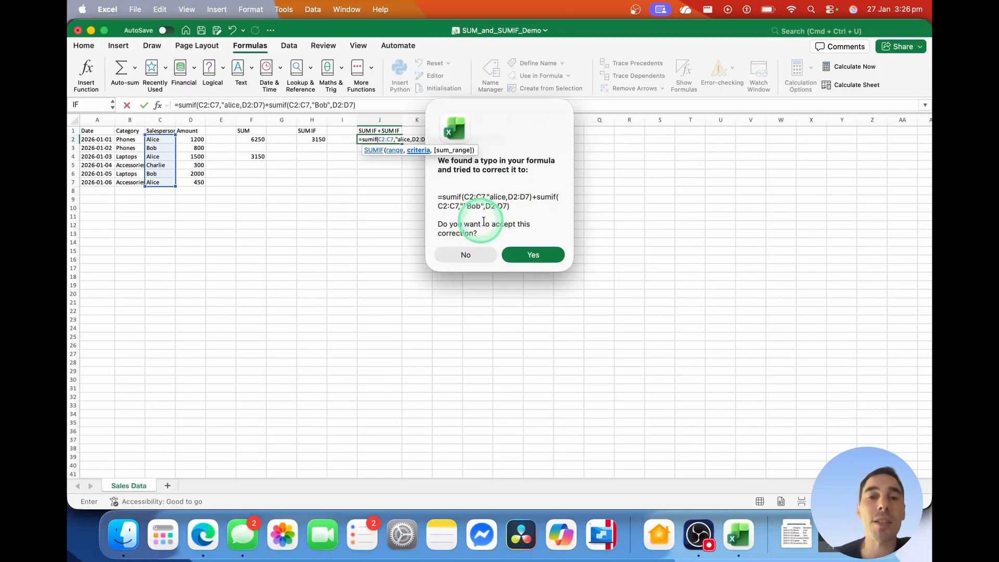
pyautogui.click(531, 255)
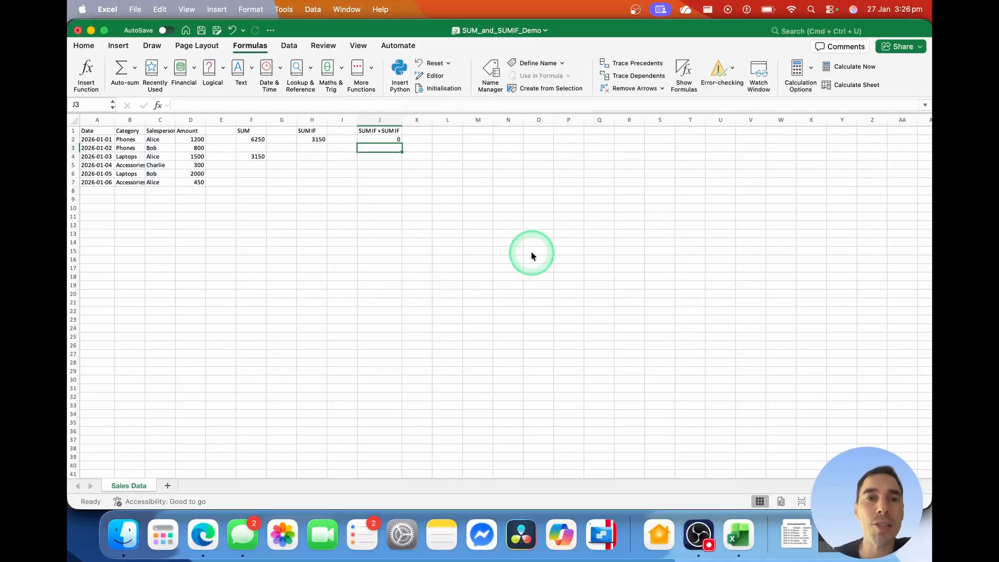
# - Correct the J2 formula by removing the extra quotation mark before the second salesperson name and closing the quotation after the first
pyautogui.click(398, 139)
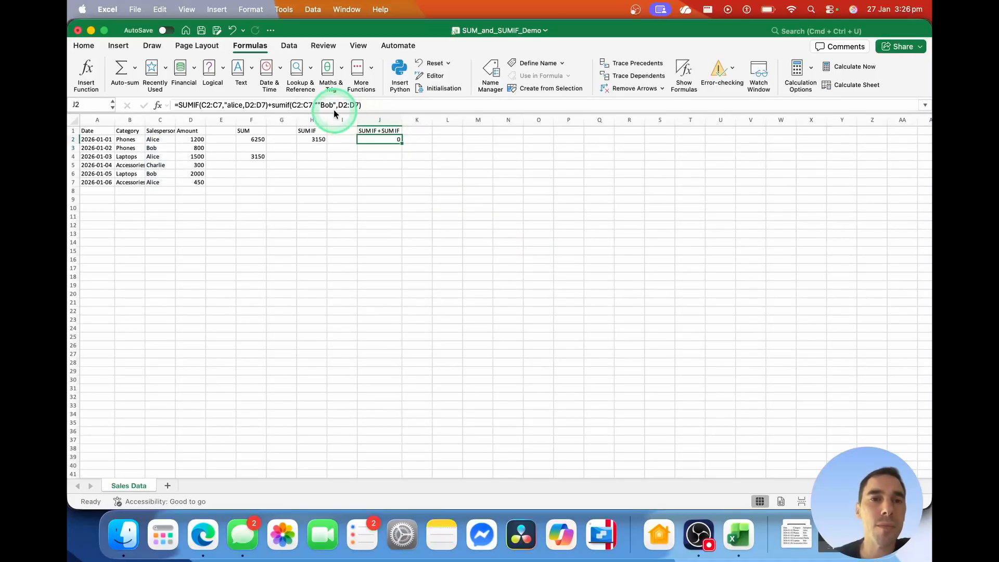
pyautogui.click(373, 150)
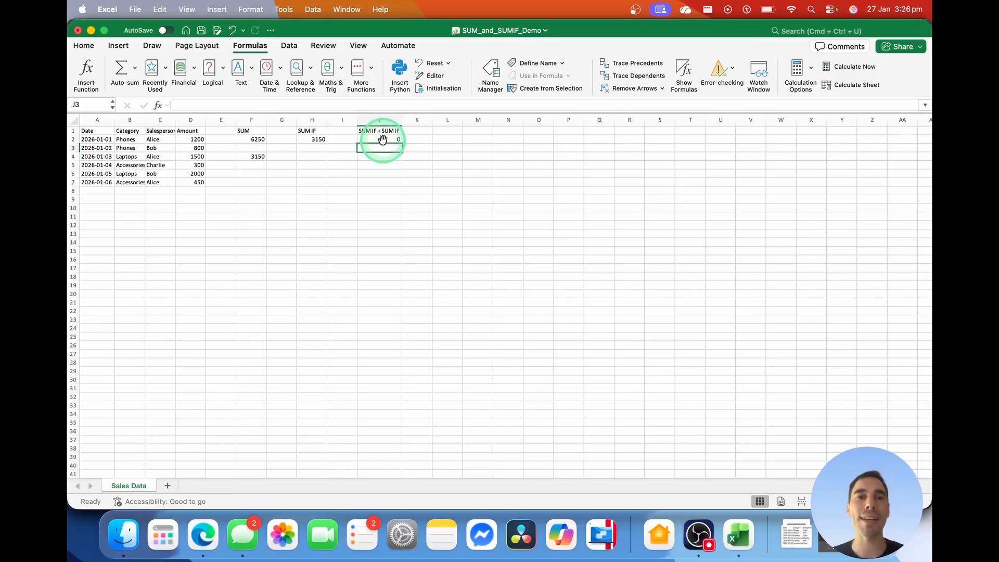
pyautogui.click(382, 139)
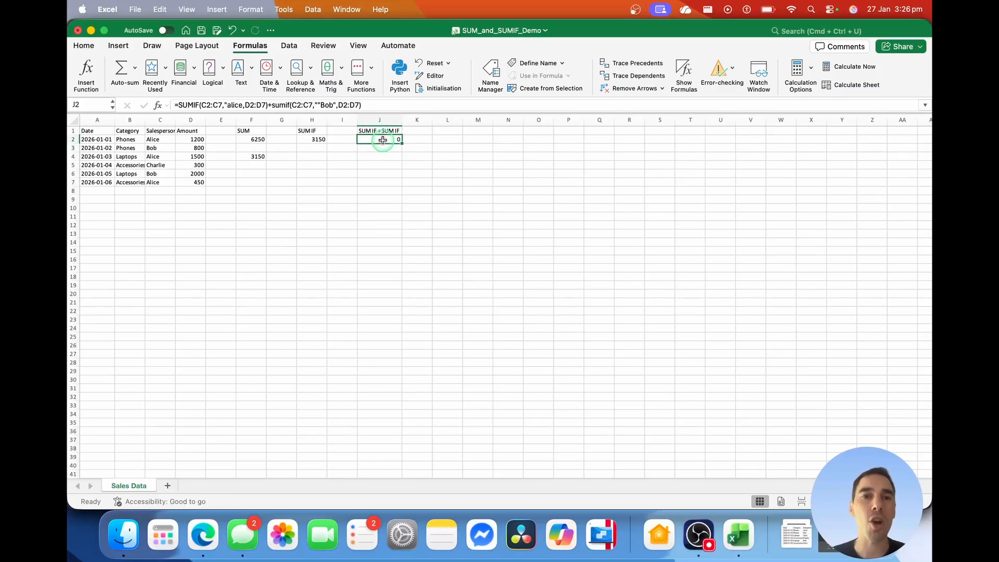
pyautogui.click(321, 105)
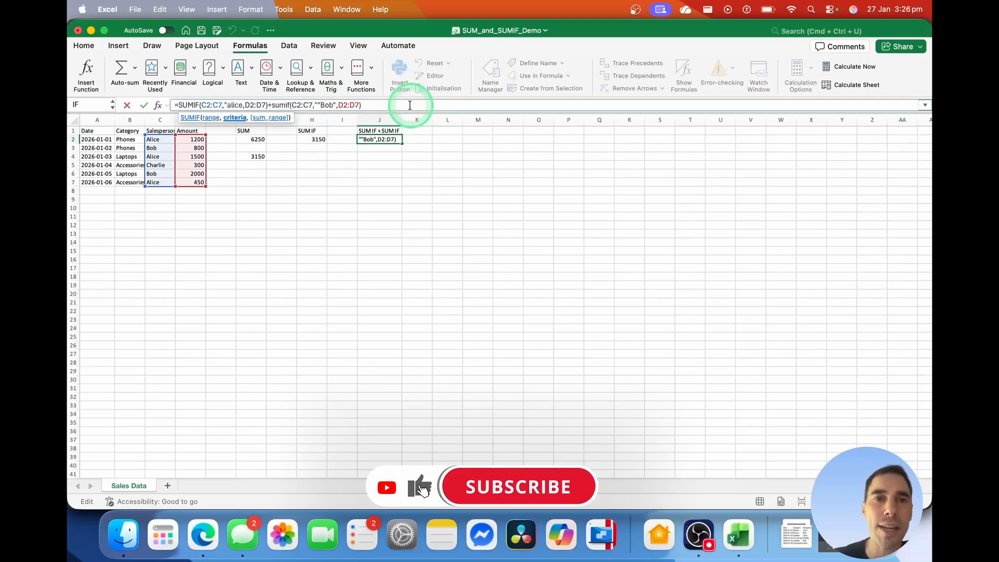
pyautogui.press('BackSpace')
pyautogui.click(242, 105)
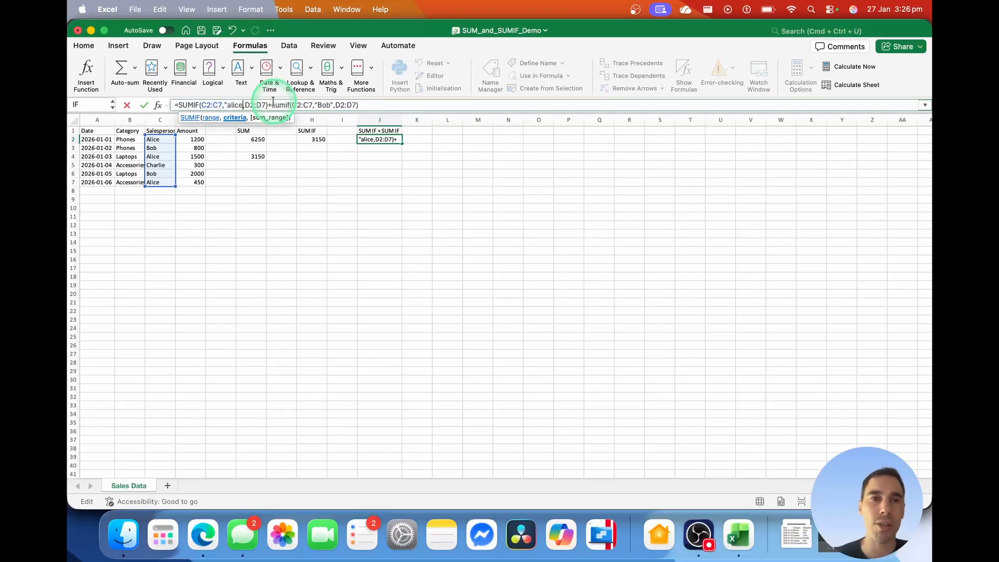
pyautogui.write('"')
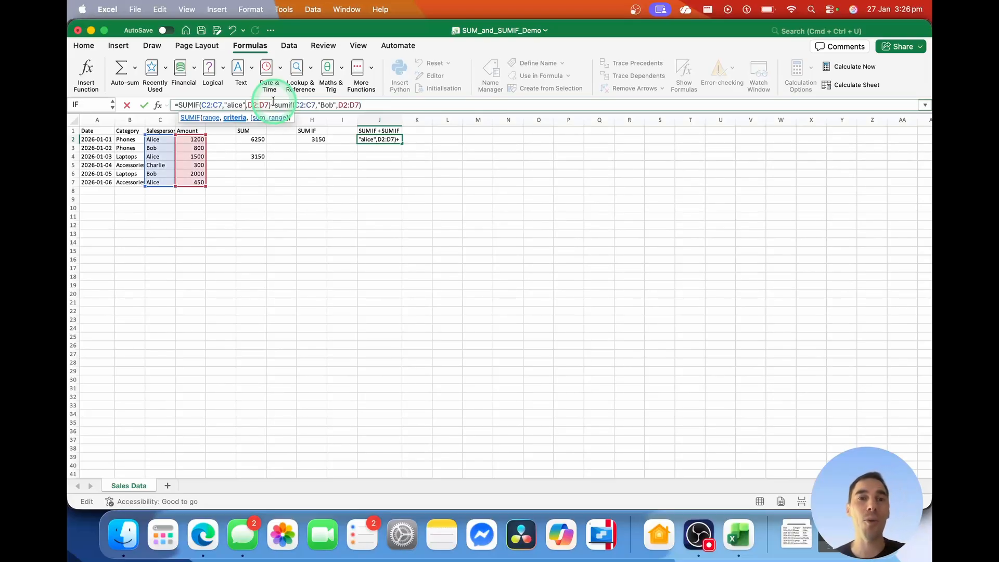
pyautogui.click(367, 104)
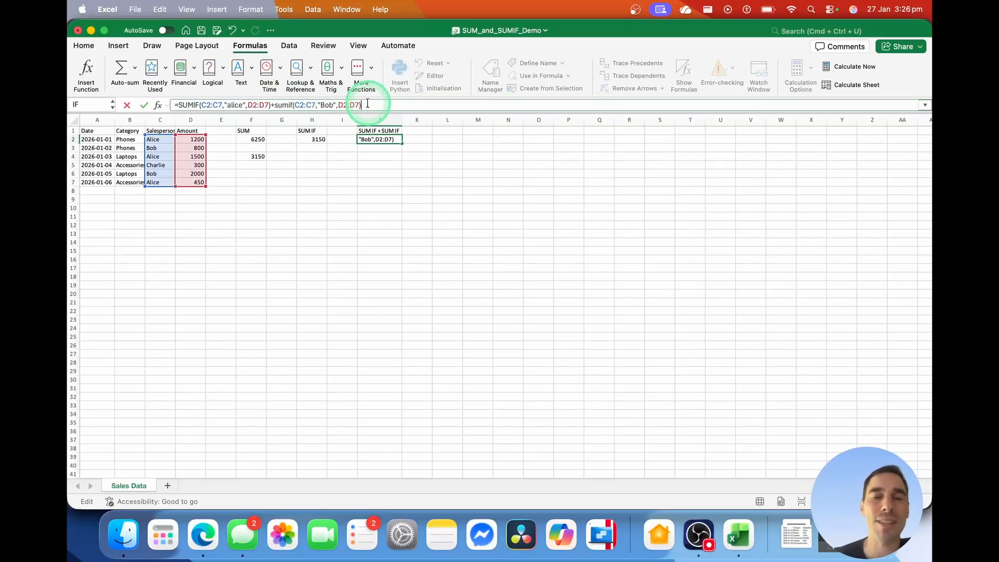
pyautogui.press('Return')
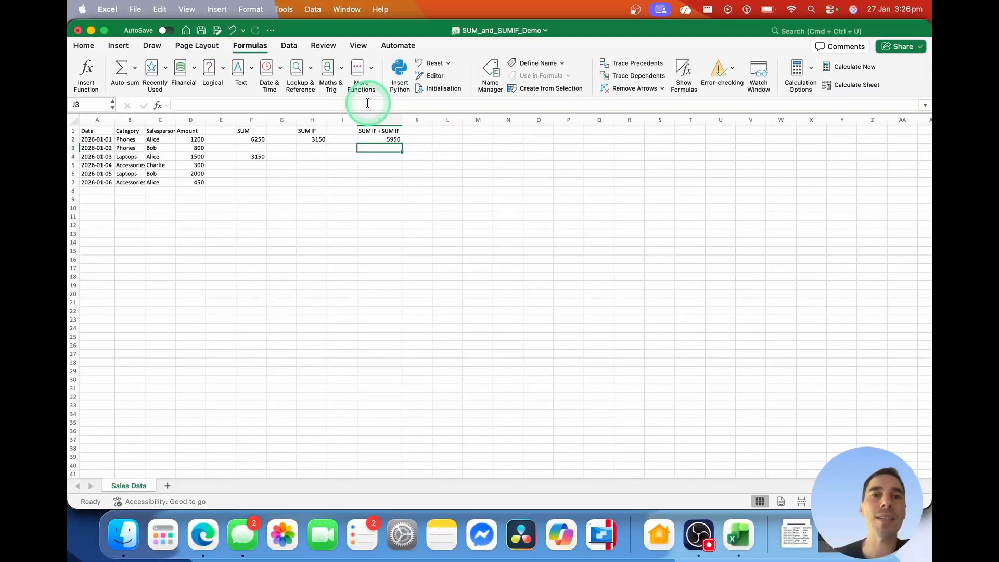
# - Review the complete SUMIF + SUMIF formula in J2 and move to an empty cell below it
pyautogui.click(382, 138)
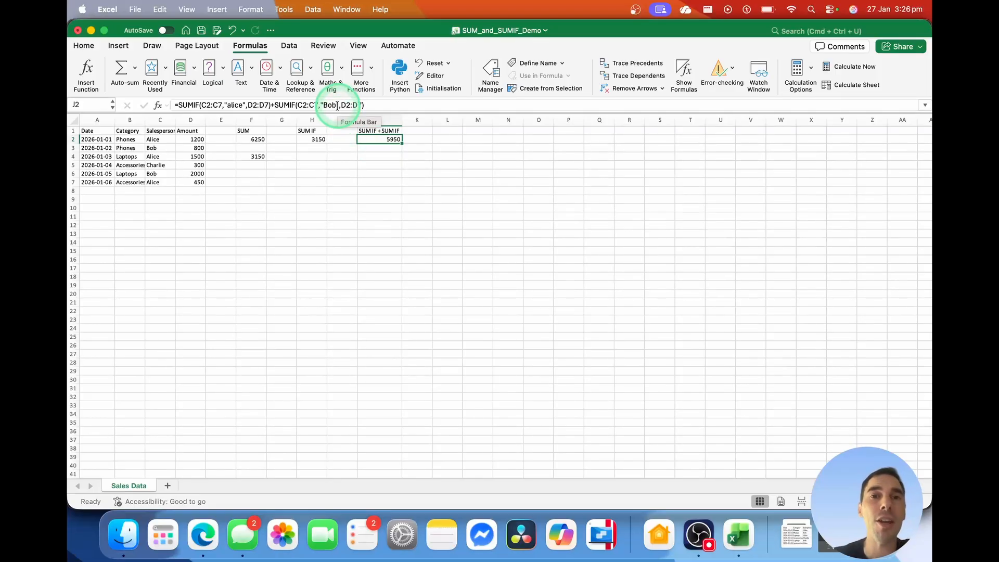
pyautogui.moveTo(367, 105); pyautogui.dragTo(173, 104)
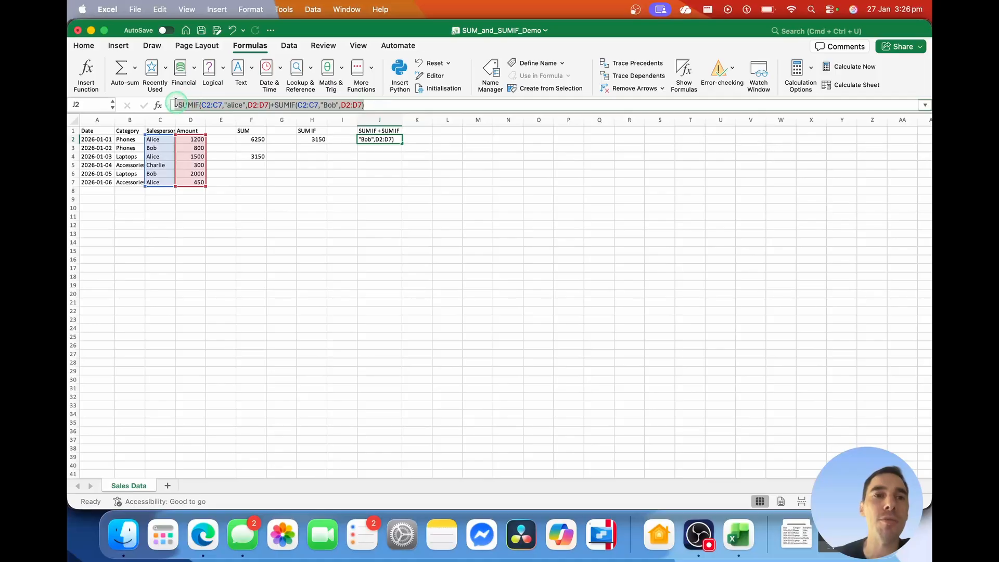
pyautogui.click(383, 104)
pyautogui.click(382, 191)
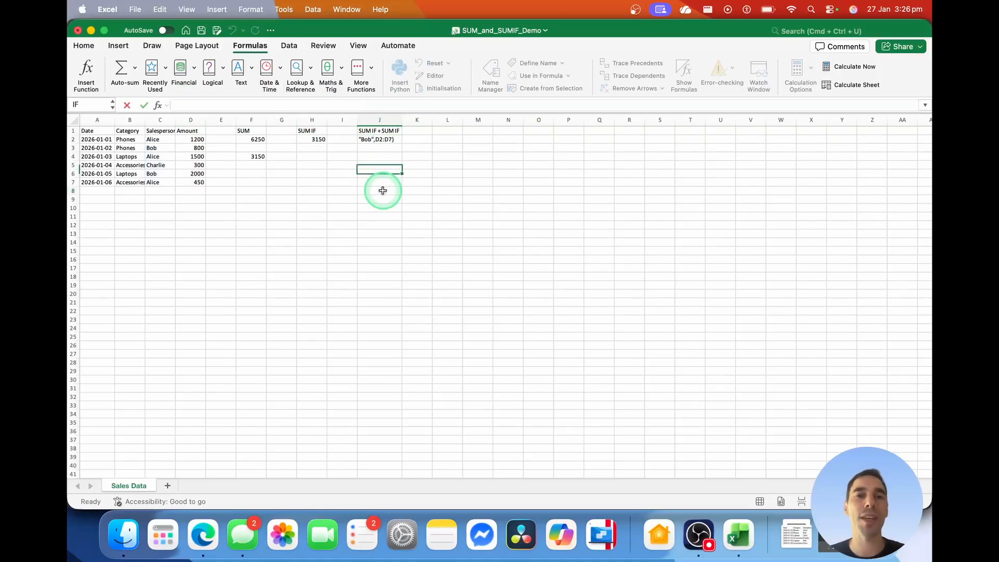